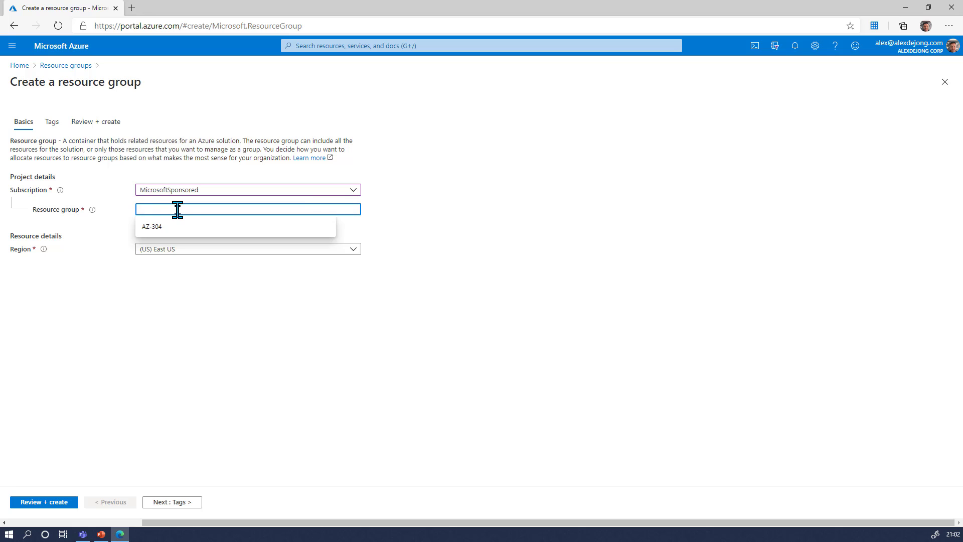
Create a resource group named demo in the West Europe region and open it
type("demo")
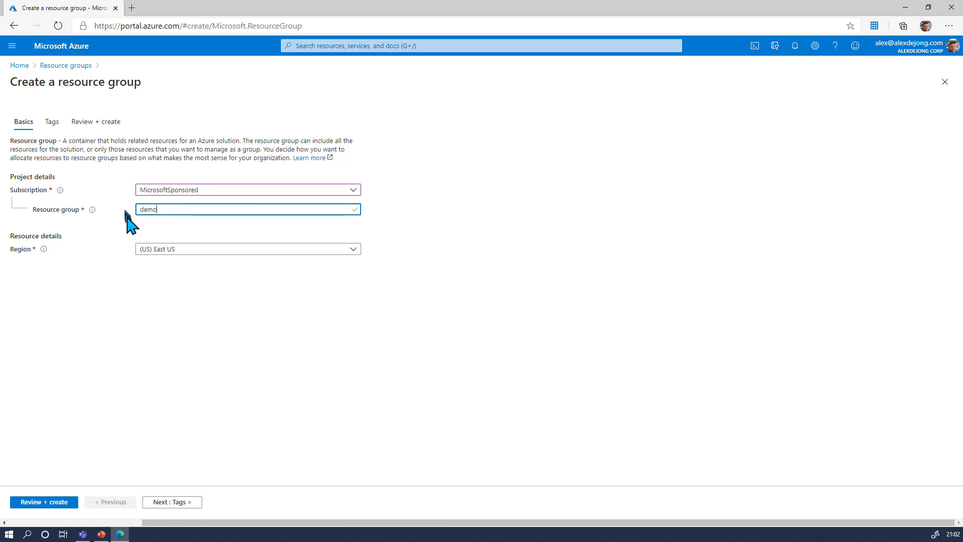
left_click(173, 249)
type("west")
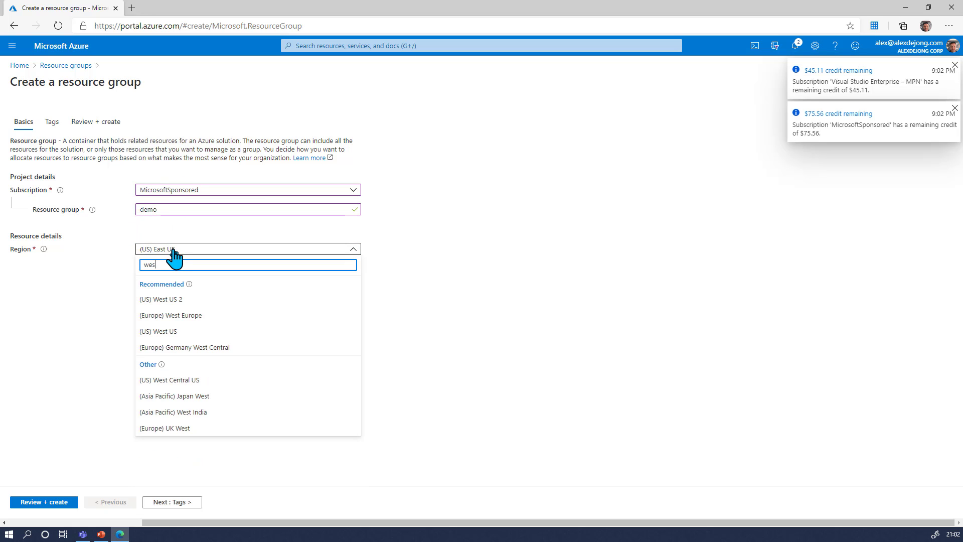
left_click(173, 312)
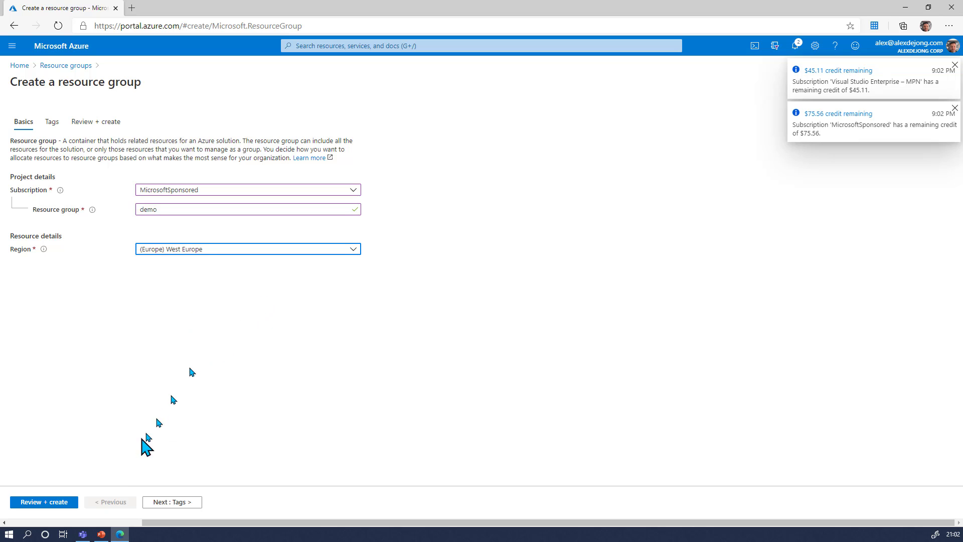
left_click(57, 503)
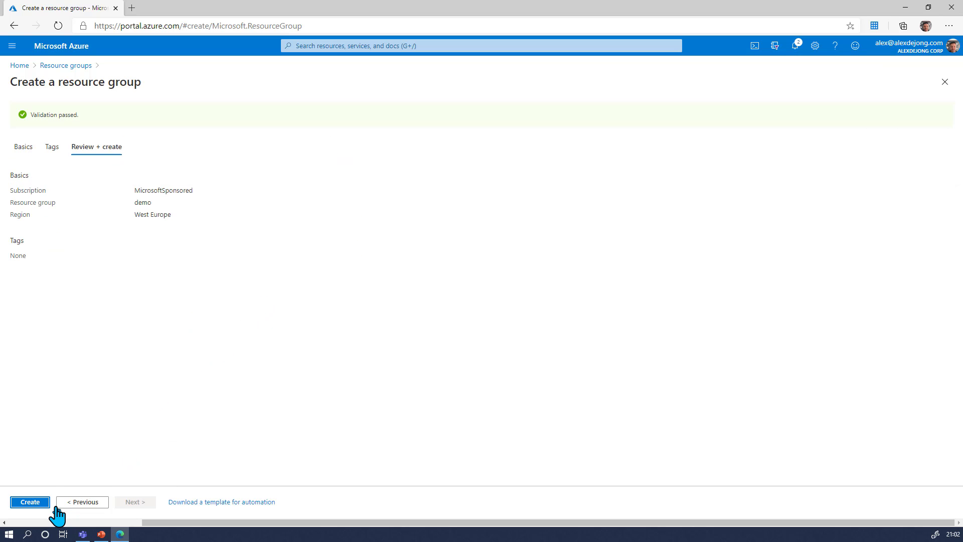
left_click(44, 503)
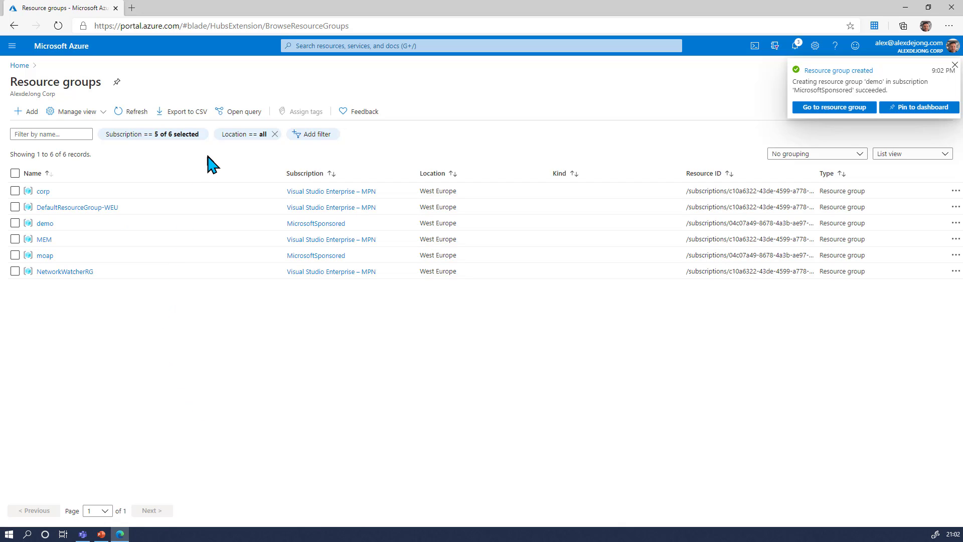
left_click(818, 108)
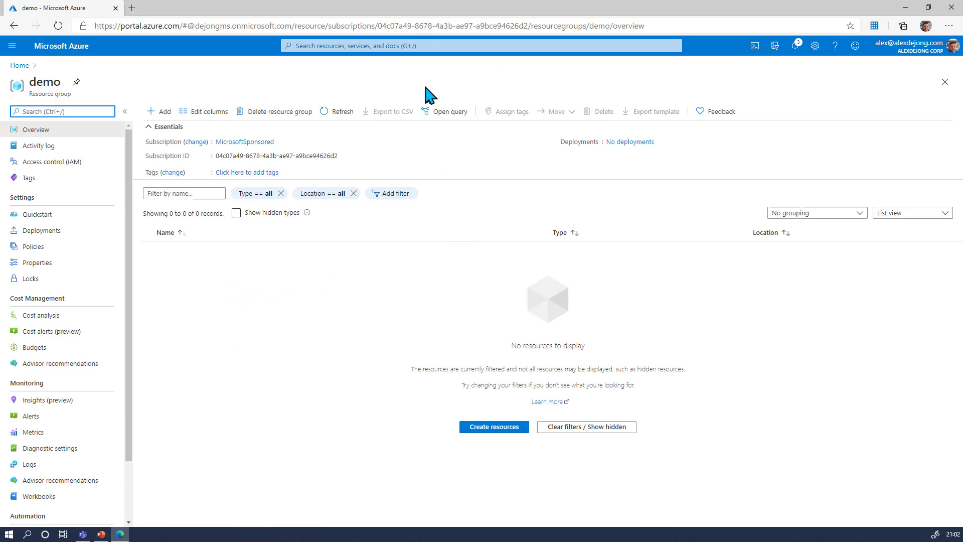
Search the portal for vnet and open the Virtual networks service
left_click(426, 46)
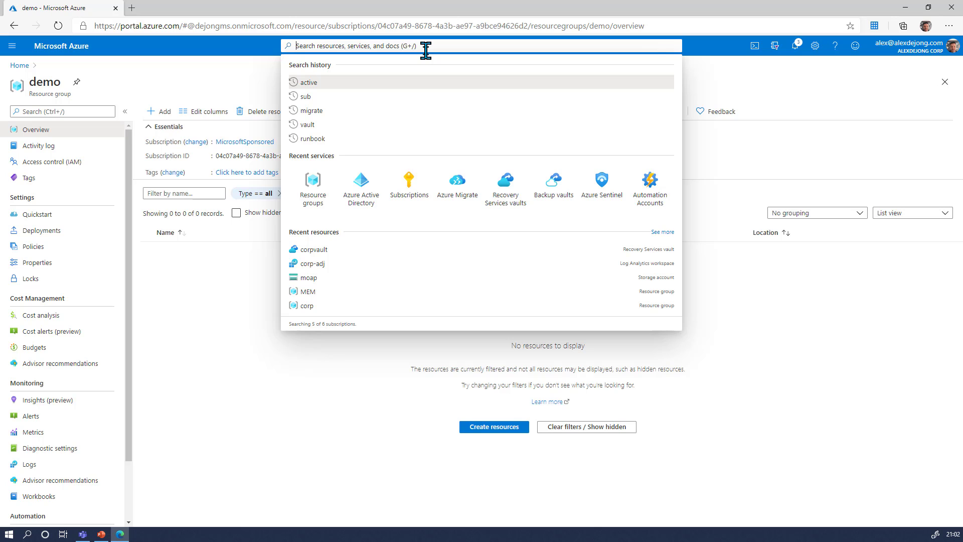
type("vnet")
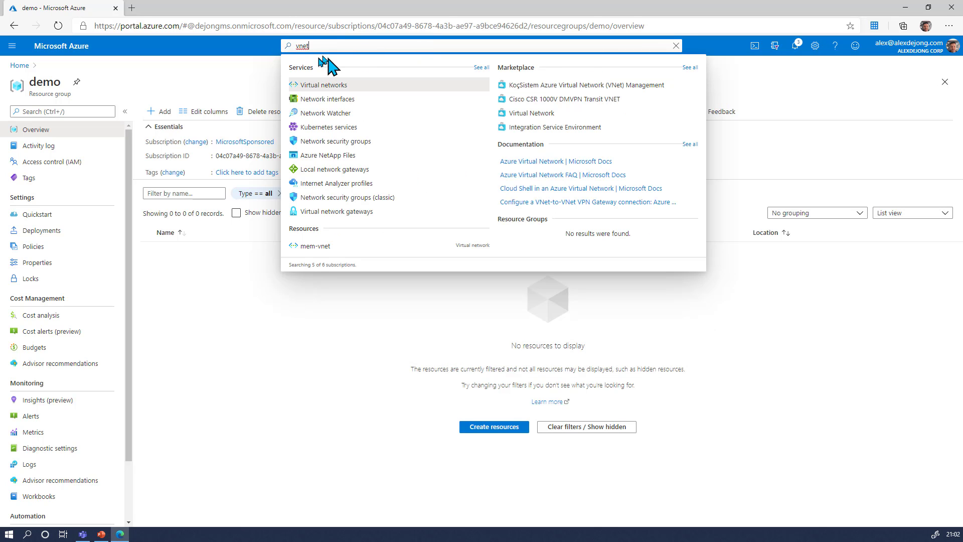
left_click(329, 86)
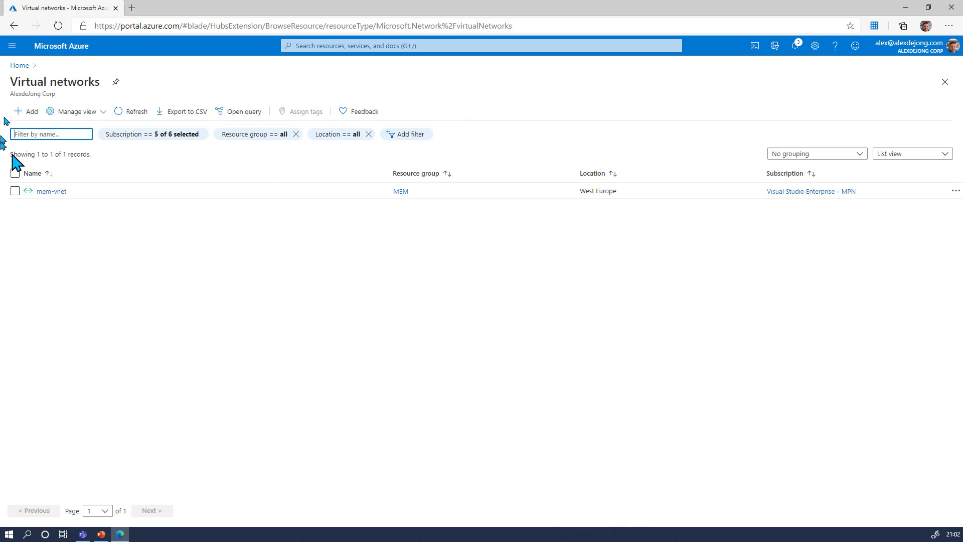
Start a new virtual network named vnet001 in the demo resource group and proceed to its IP address settings
left_click(25, 111)
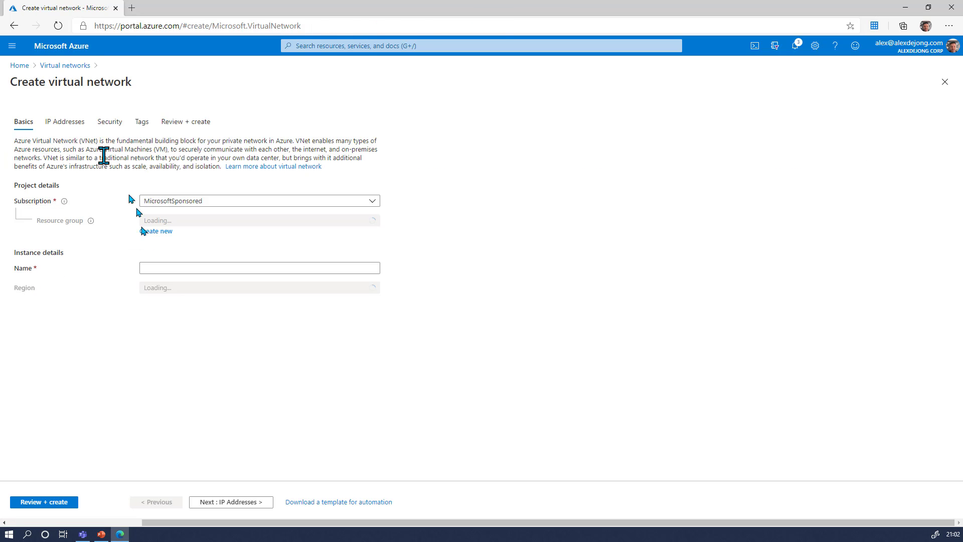
left_click(199, 220)
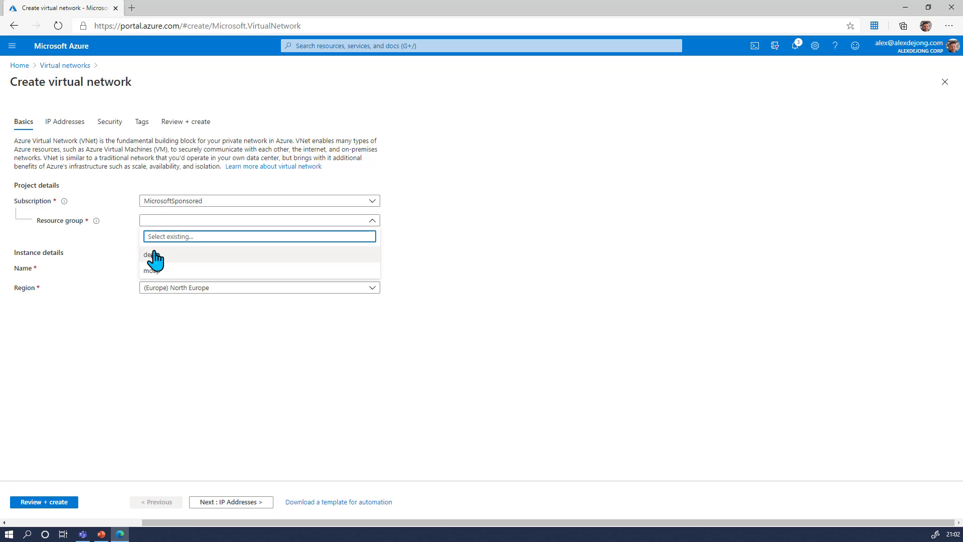
left_click(151, 254)
left_click(166, 266)
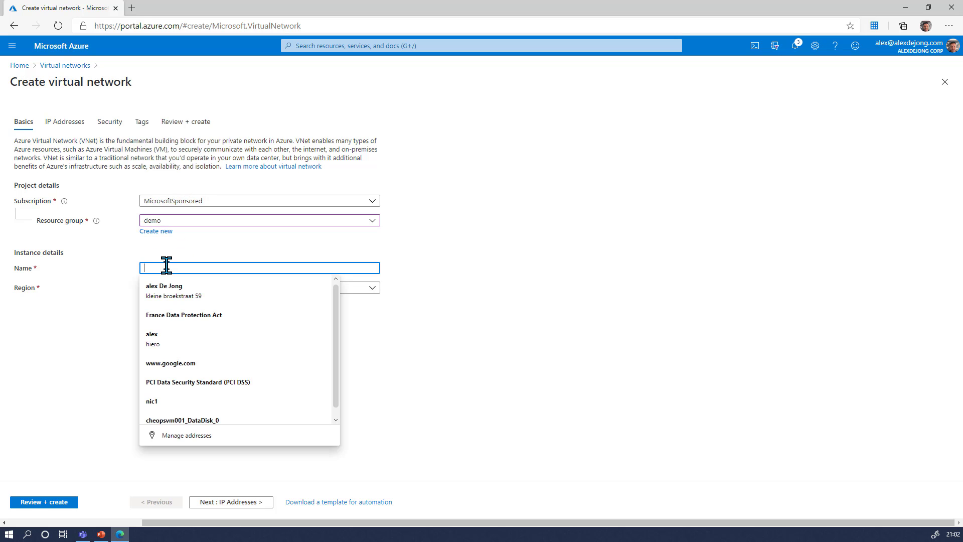
type("vnet")
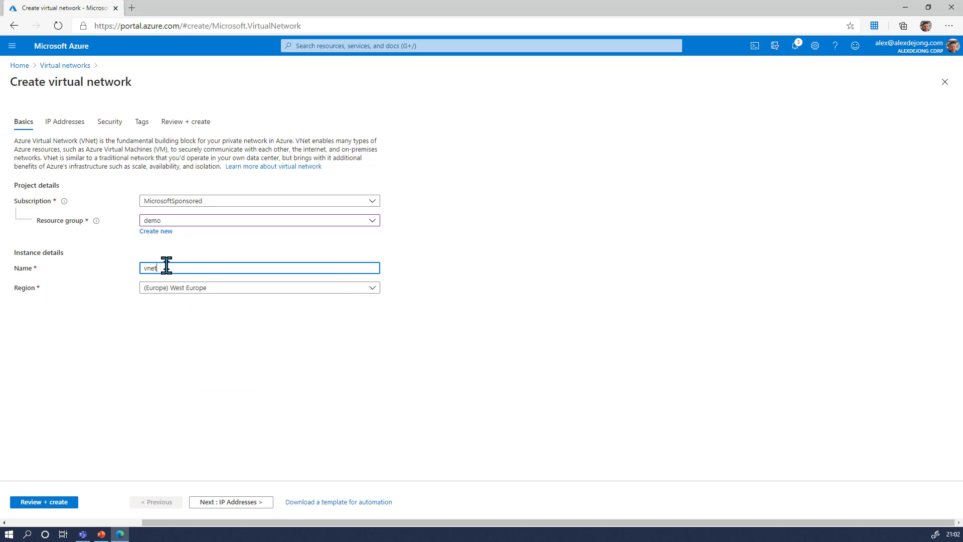
type("001")
left_click(229, 503)
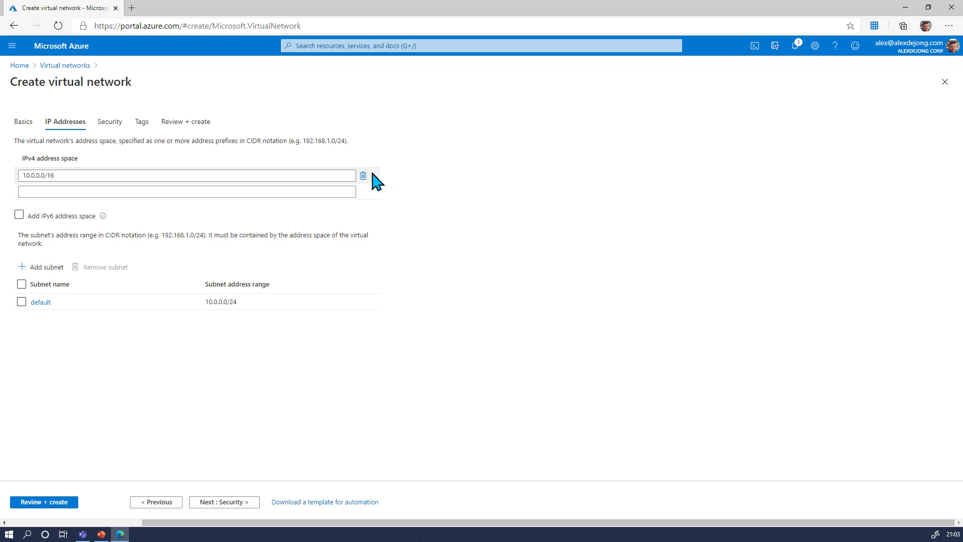
Replace the virtual network's default IPv4 address space with 172.16.0.0/16
left_click(364, 176)
left_click(209, 177)
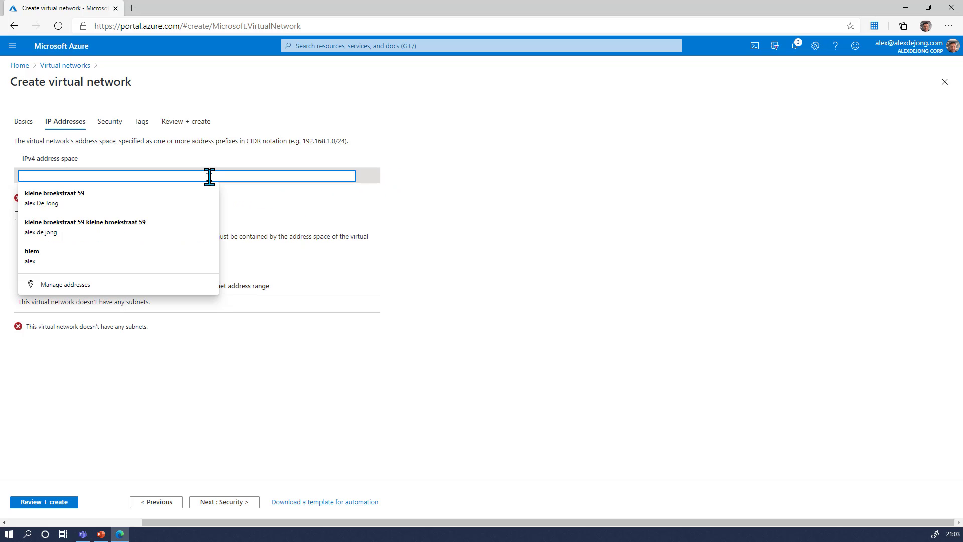
type("172.1")
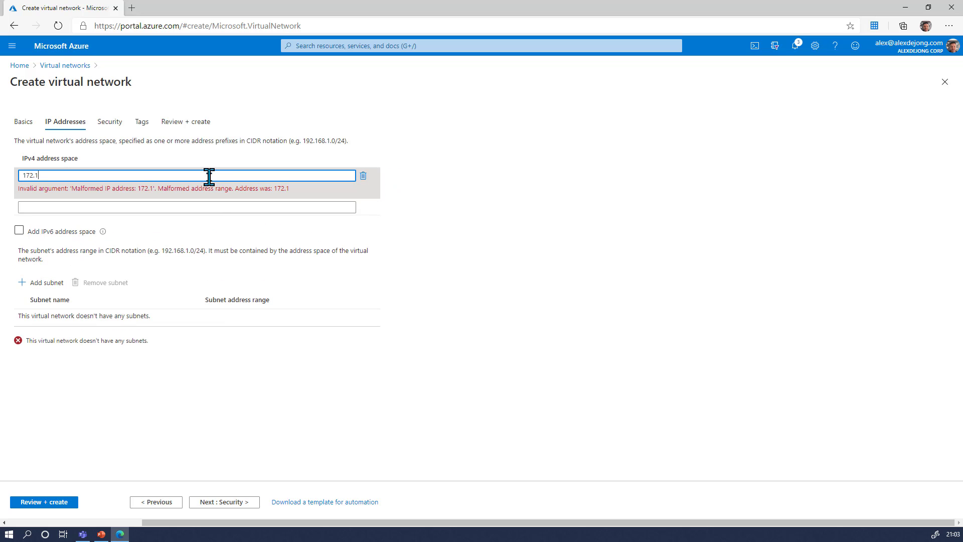
type("6.0.")
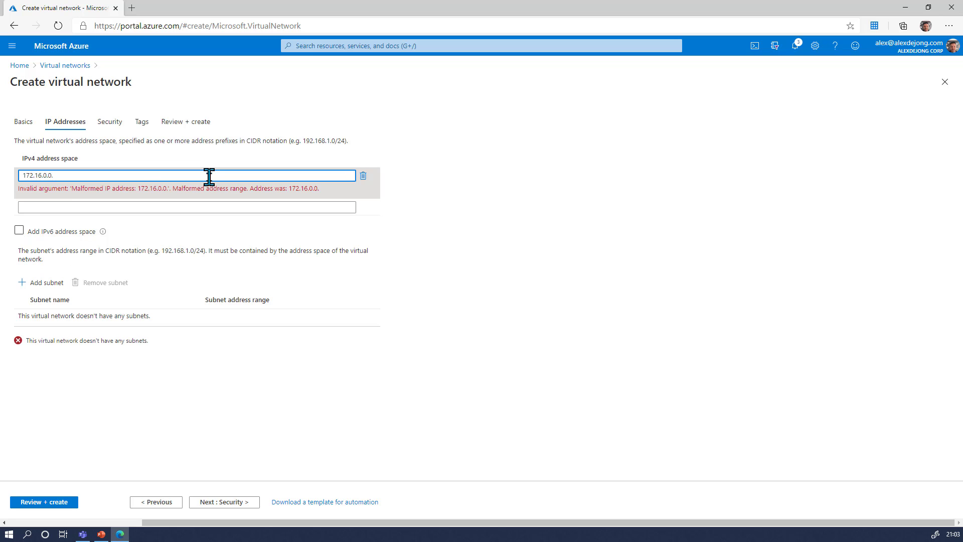
key("BackSpace")
type("/16")
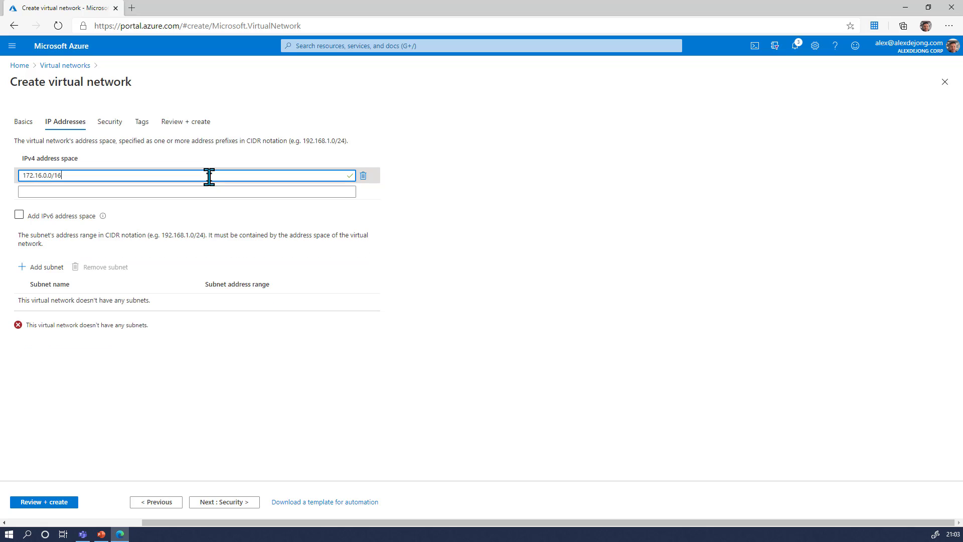
key("Tab")
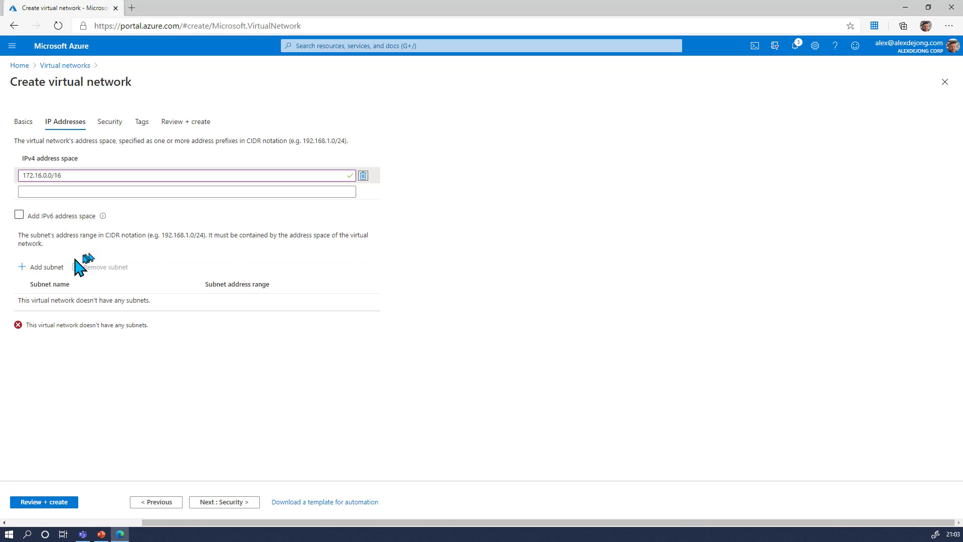
Add a subnet named subnet-ADDS with the address range 172.16.0.0/24 to the virtual network
left_click(33, 267)
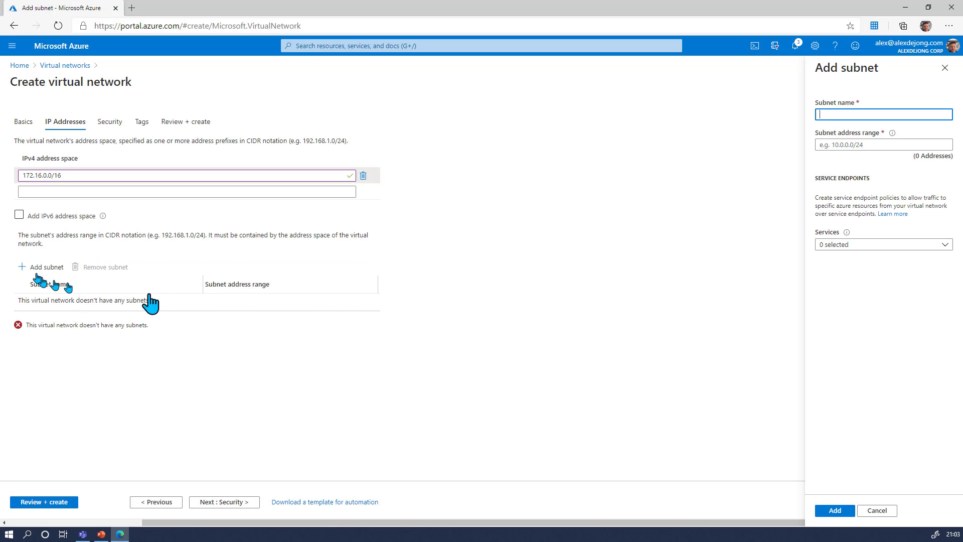
left_click(835, 115)
type("subnet-ADDS")
left_click(833, 145)
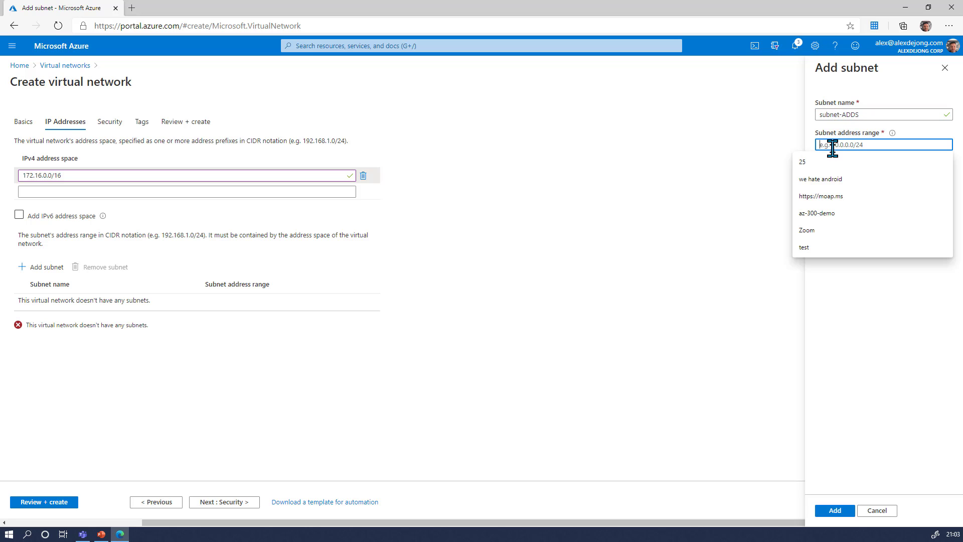
type("172")
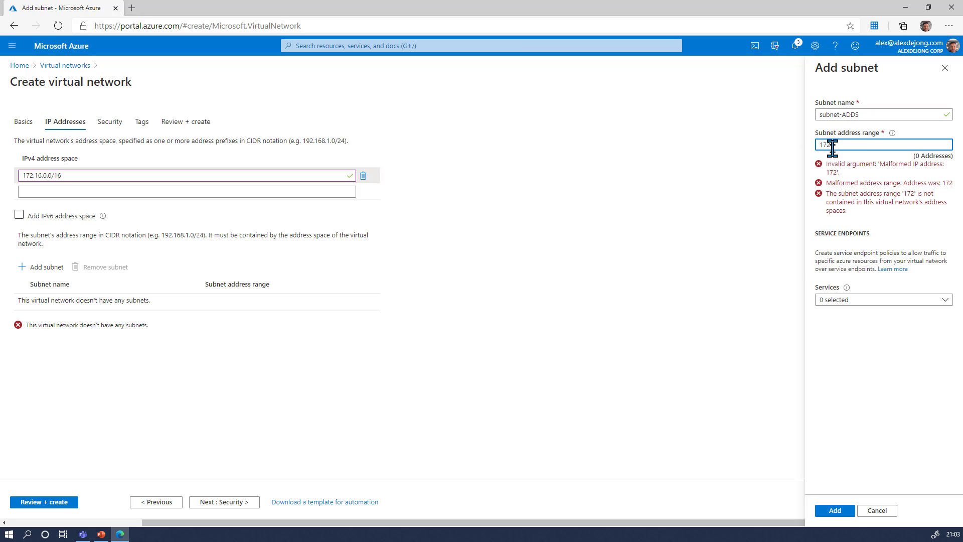
type(".16")
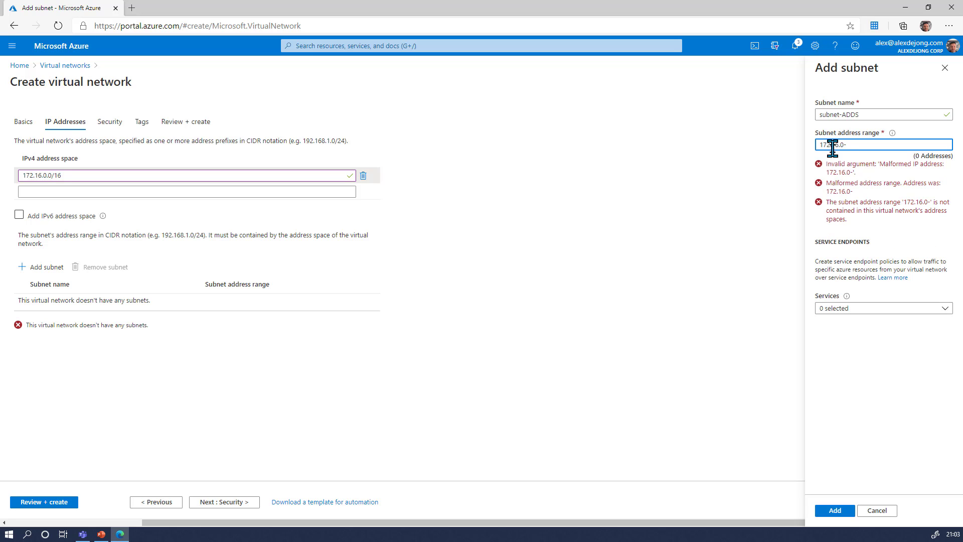
type(".0.0")
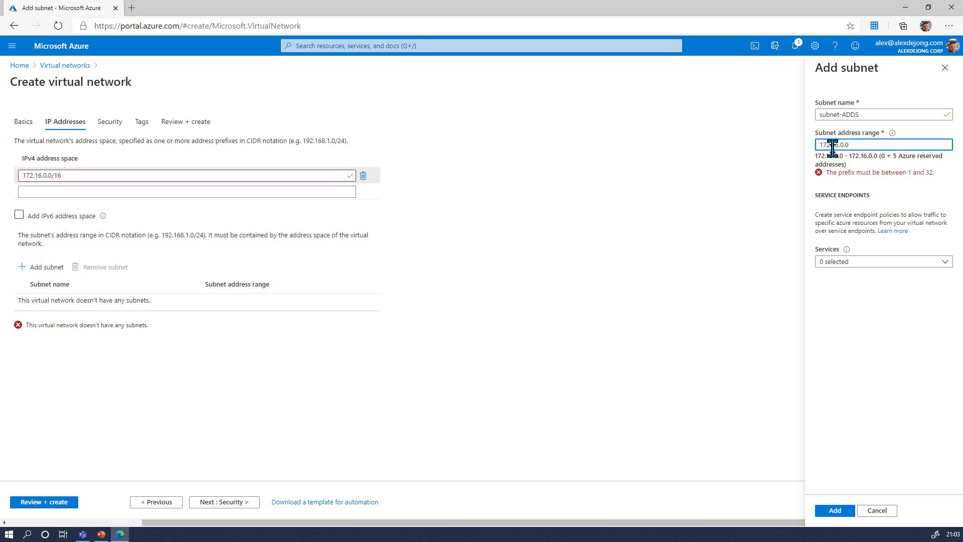
type("/24")
key("Tab")
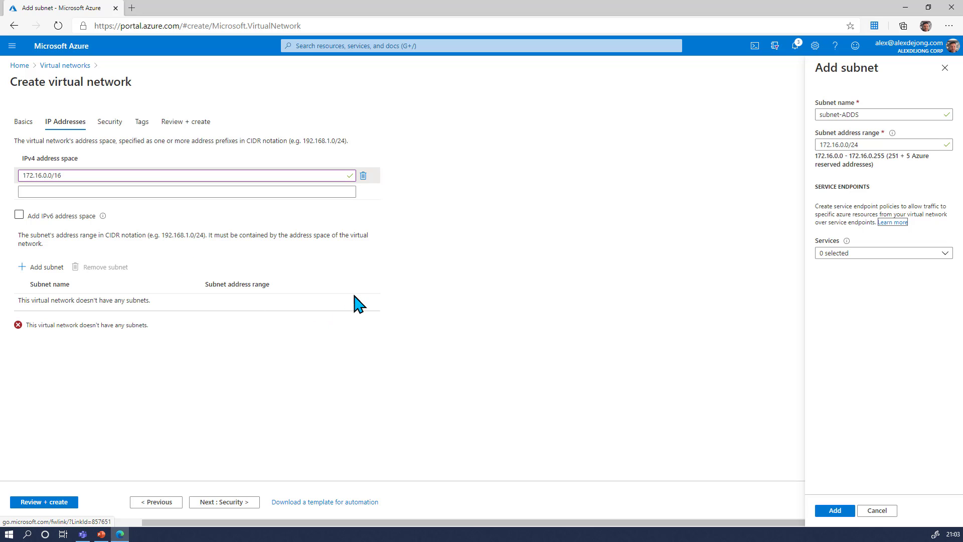
left_click(835, 510)
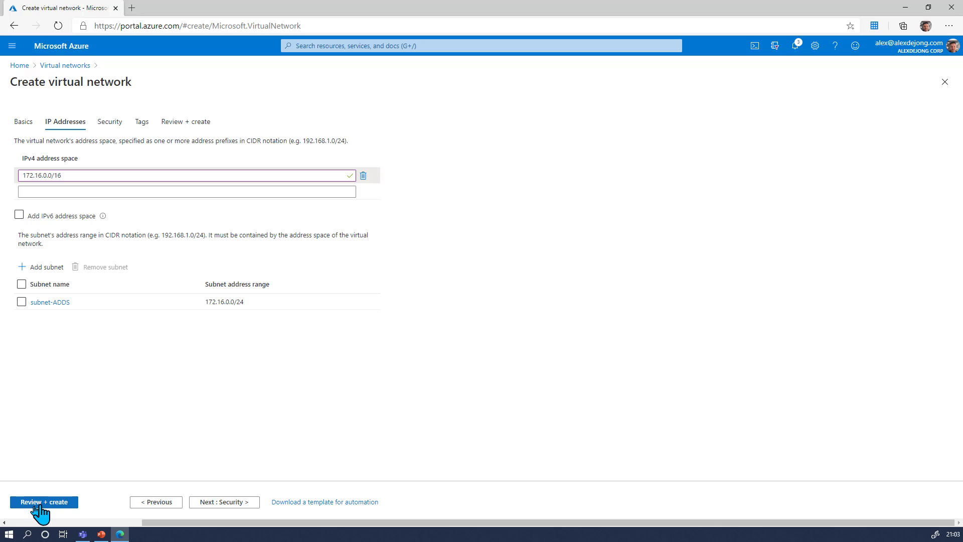
Keep the default security and tag settings, review the configuration and create the virtual network
left_click(214, 504)
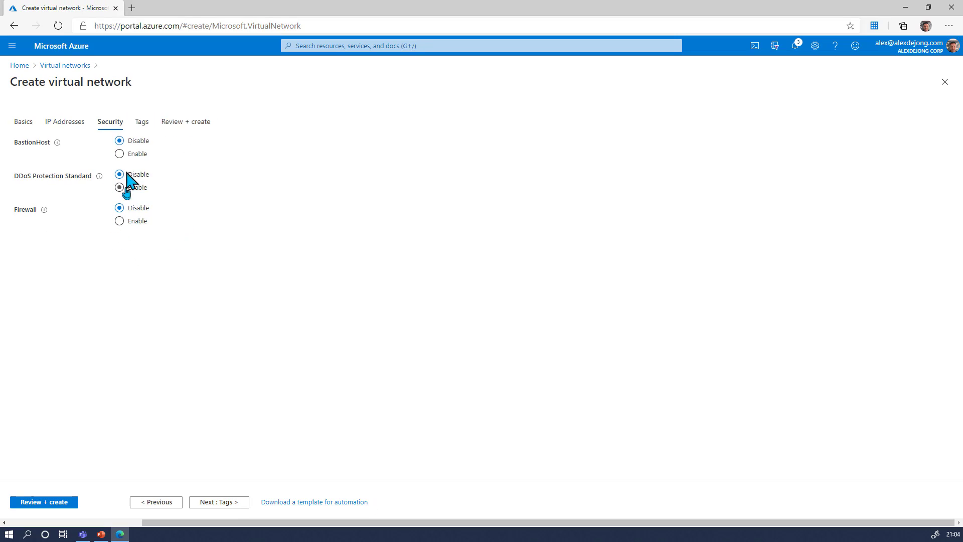
left_click(217, 502)
left_click(217, 502)
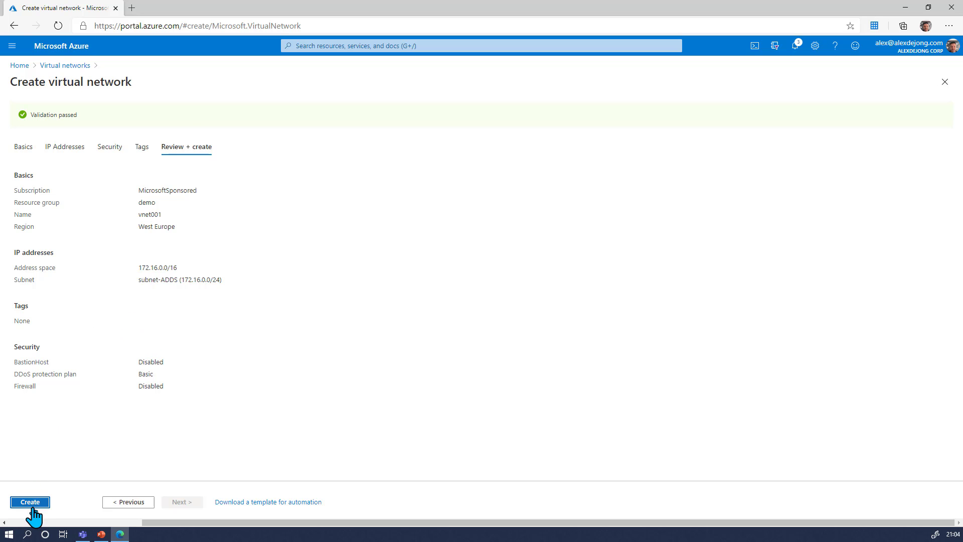
left_click(31, 503)
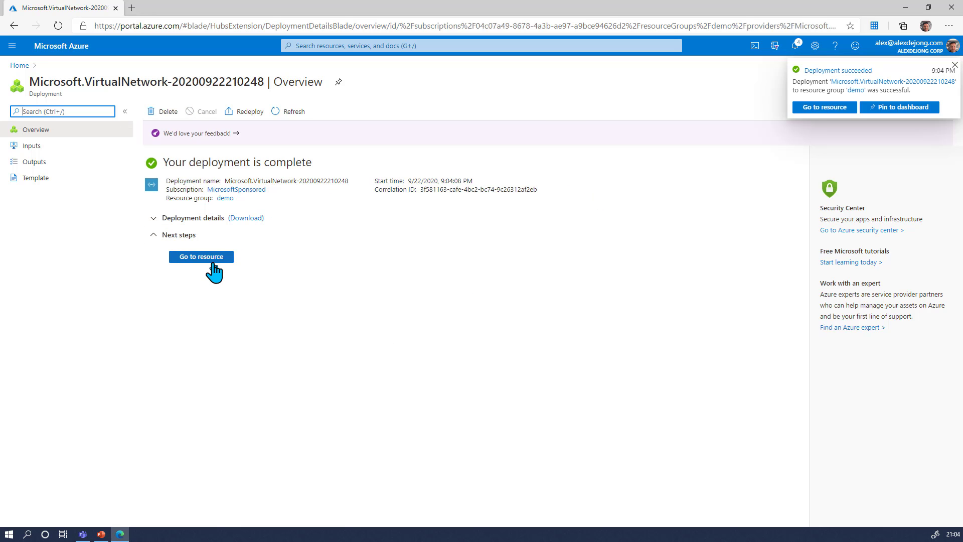
Open the deployed vnet001 resource and view its list of subnets
left_click(214, 272)
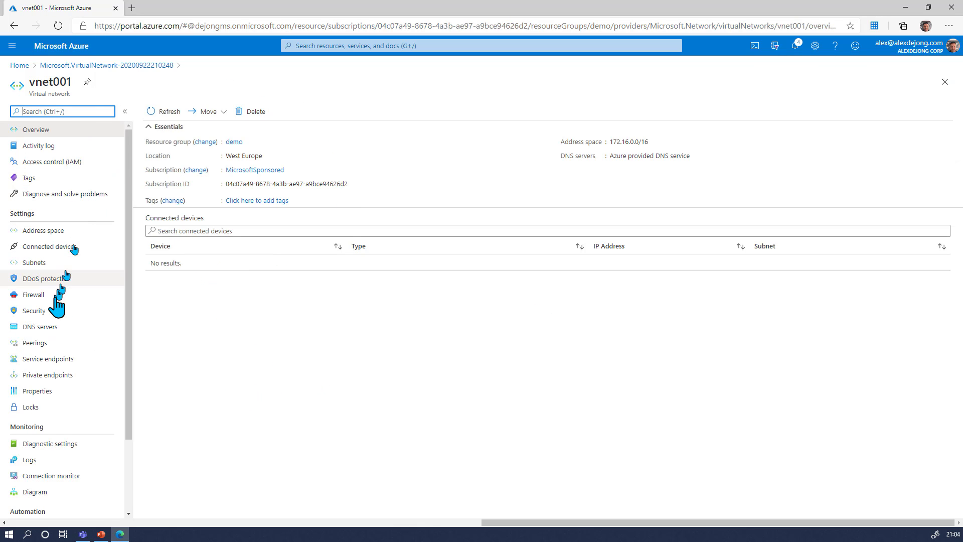
scroll(46, 319, "down", 1)
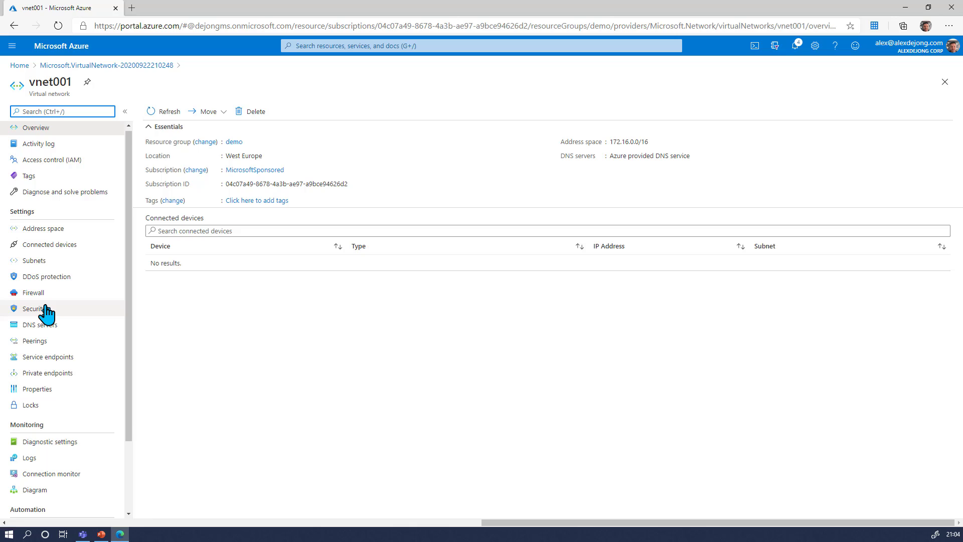
left_click(44, 260)
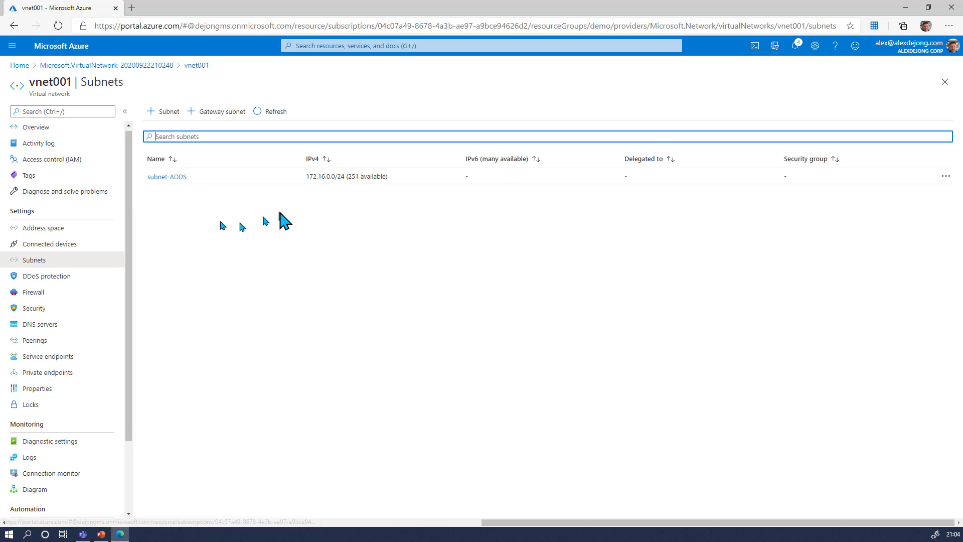
Open subnet-ADDS and examine its route table and network security group options
left_click(168, 177)
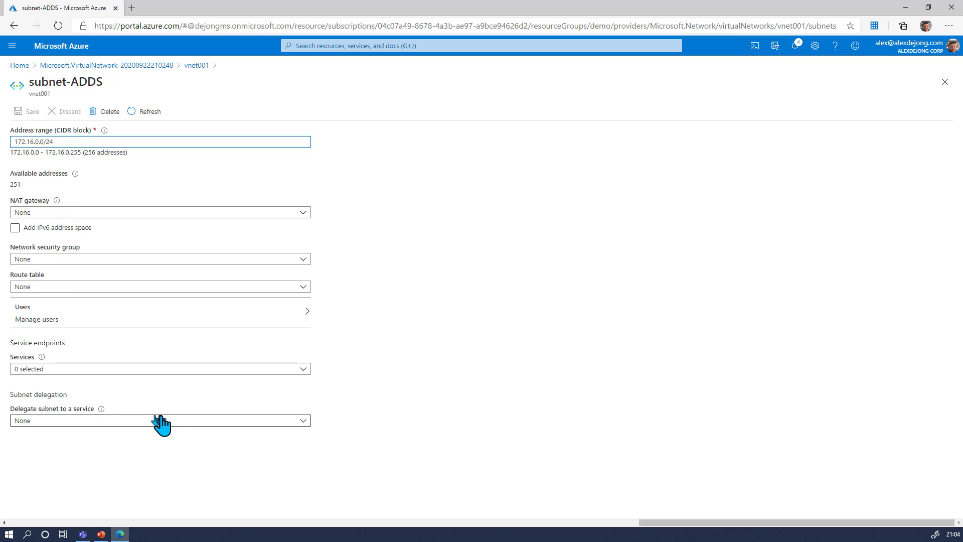
left_click(279, 288)
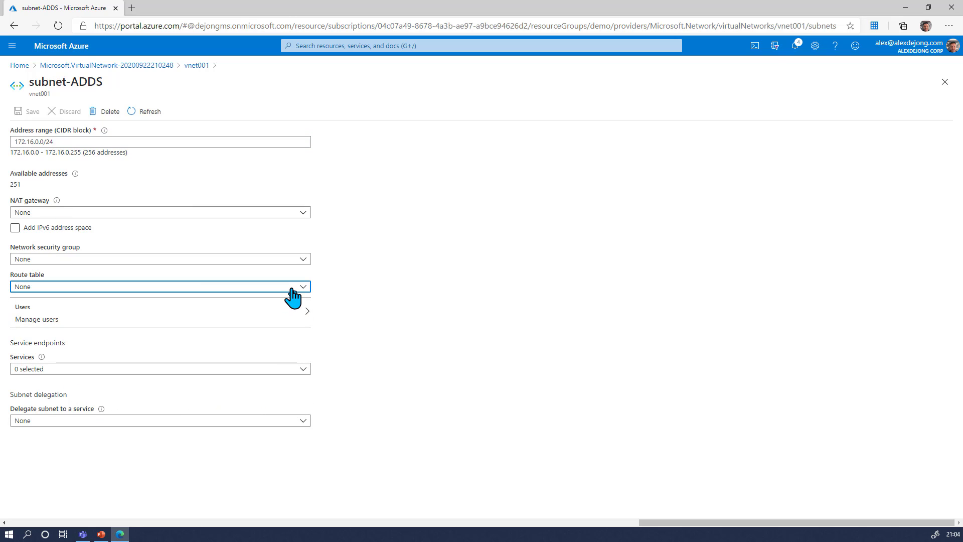
left_click(203, 289)
left_click(214, 260)
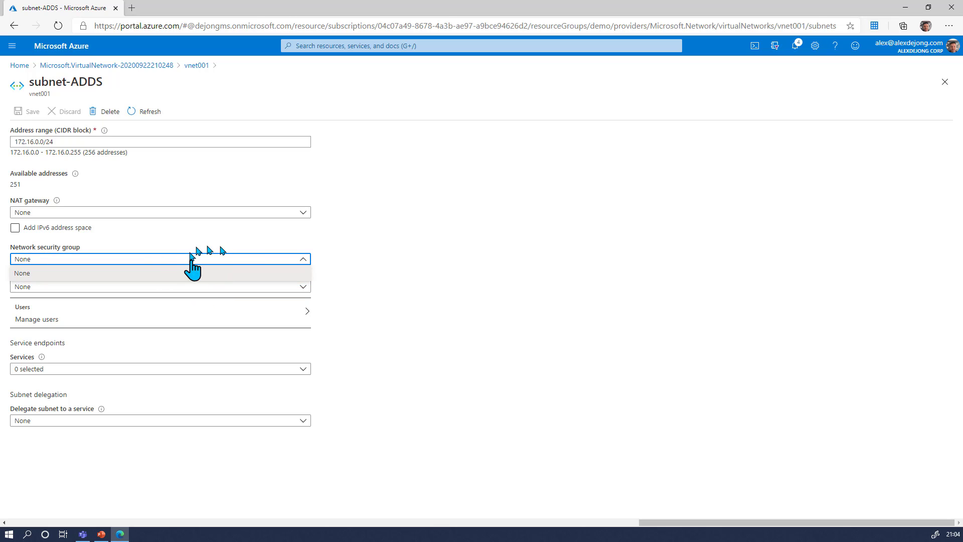
Review the role assignments in the user access settings of subnet-ADDS, and return to the subnet's configuration
left_click(235, 258)
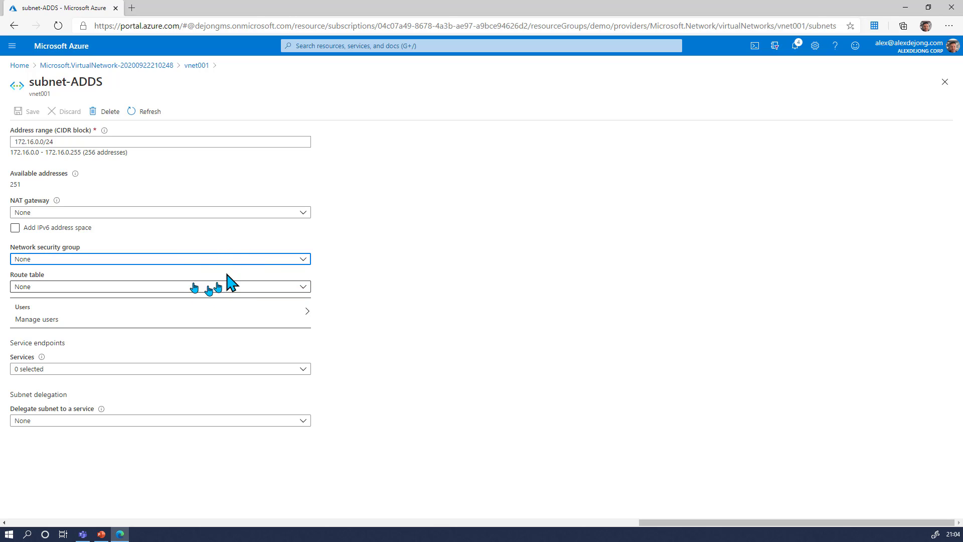
left_click(215, 324)
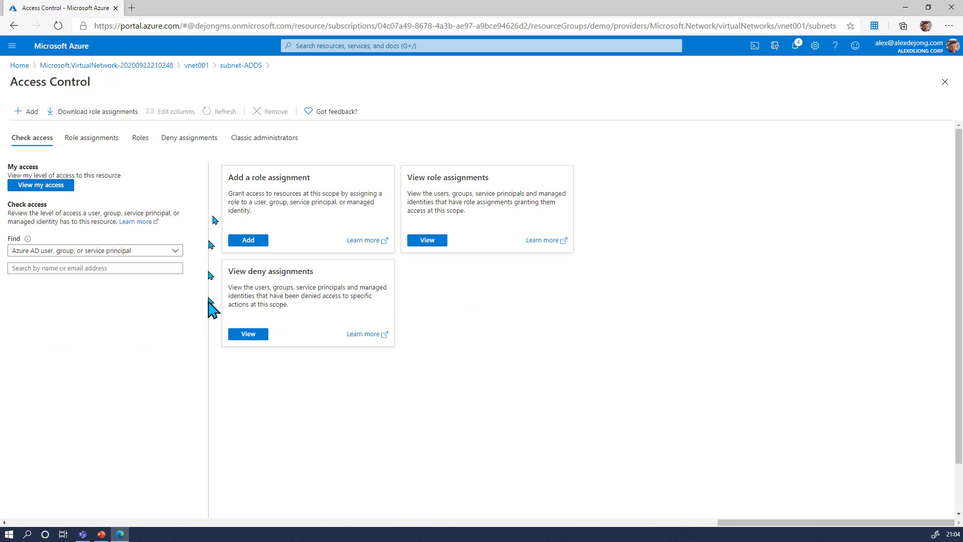
left_click(92, 139)
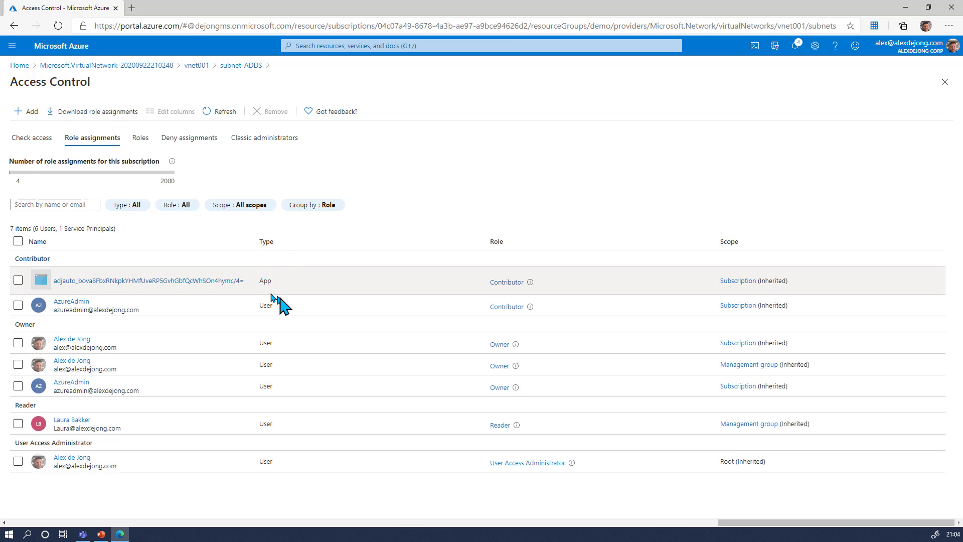
left_click(235, 66)
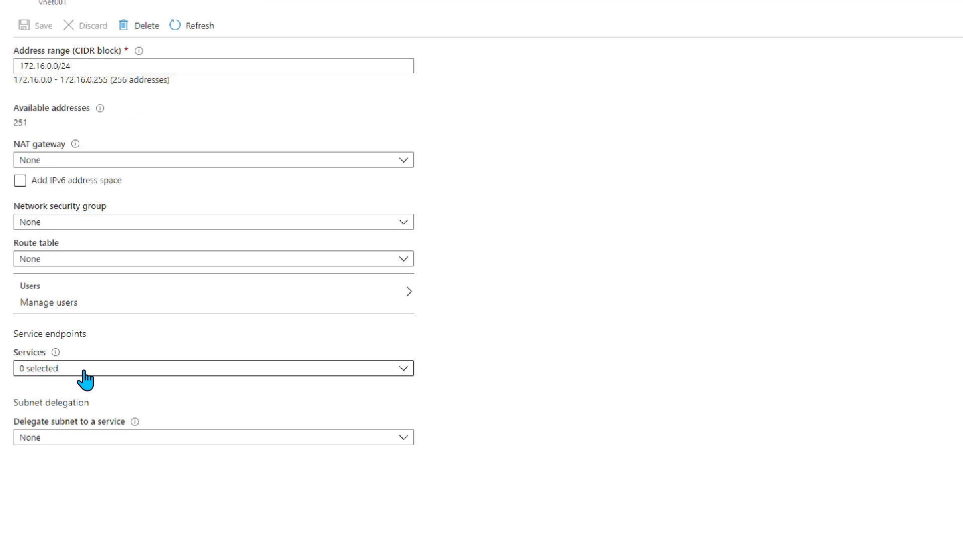
Examine the services to which subnet-ADDS can be delegated, leaving the delegation set to None
mouse_move(5, 278)
left_mouse_down()
mouse_move(114, 402)
mouse_move(676, 502)
left_mouse_up()
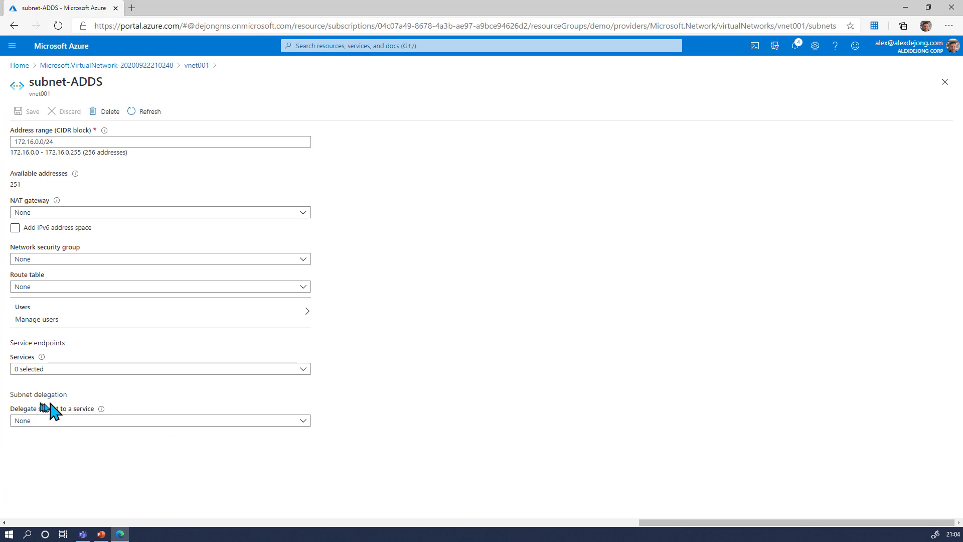
left_click(131, 421)
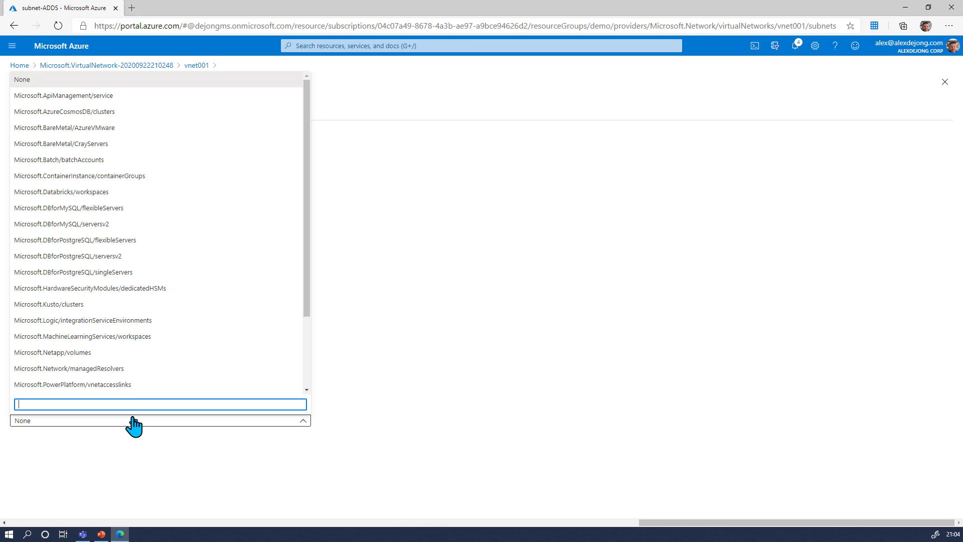
left_click_drag(306, 172, 317, 148)
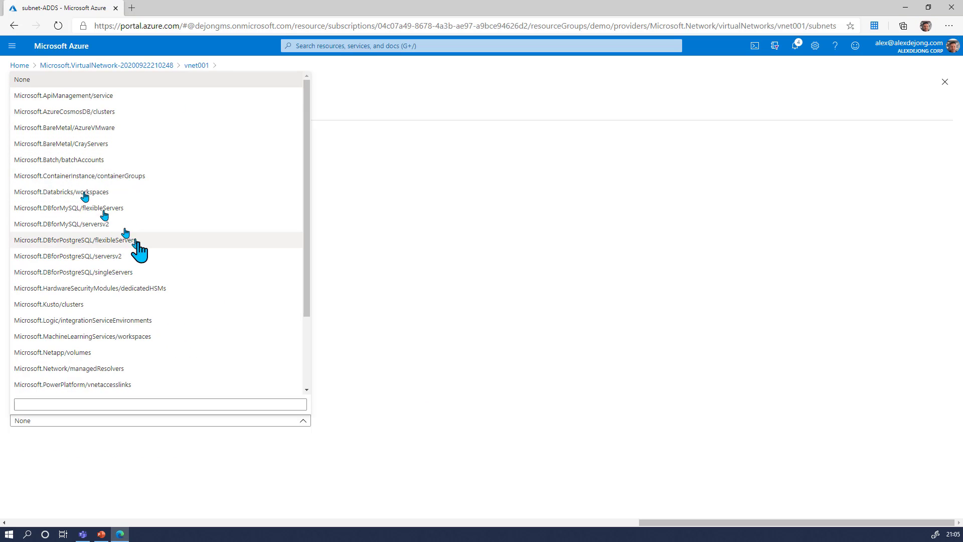
left_click(399, 362)
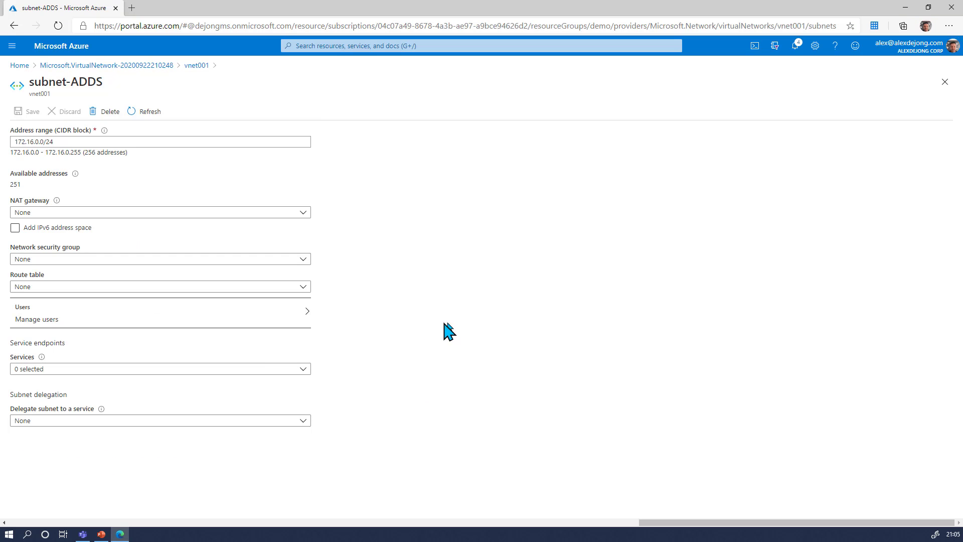
Examine the service endpoints available for subnet-ADDS, such as Microsoft.Sql, without enabling any
left_click(76, 370)
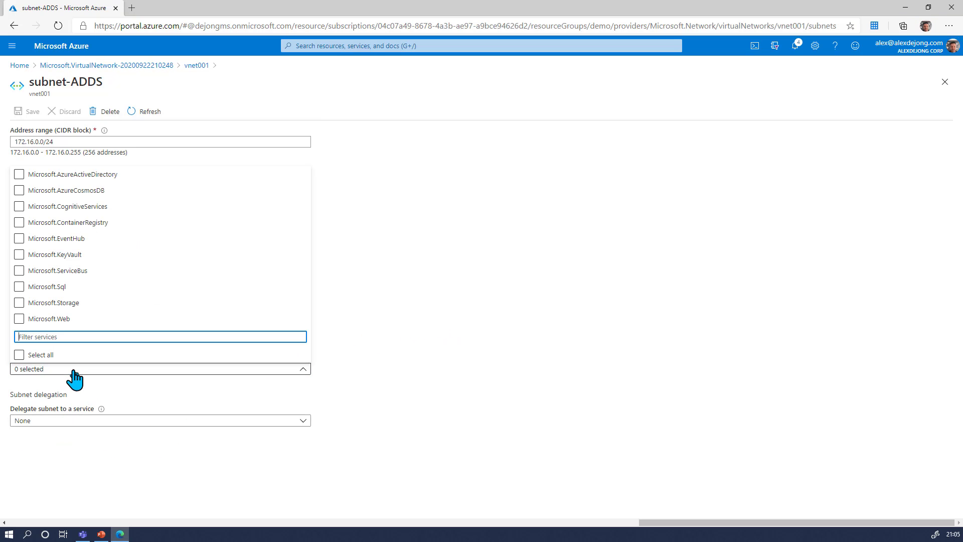
left_click(360, 363)
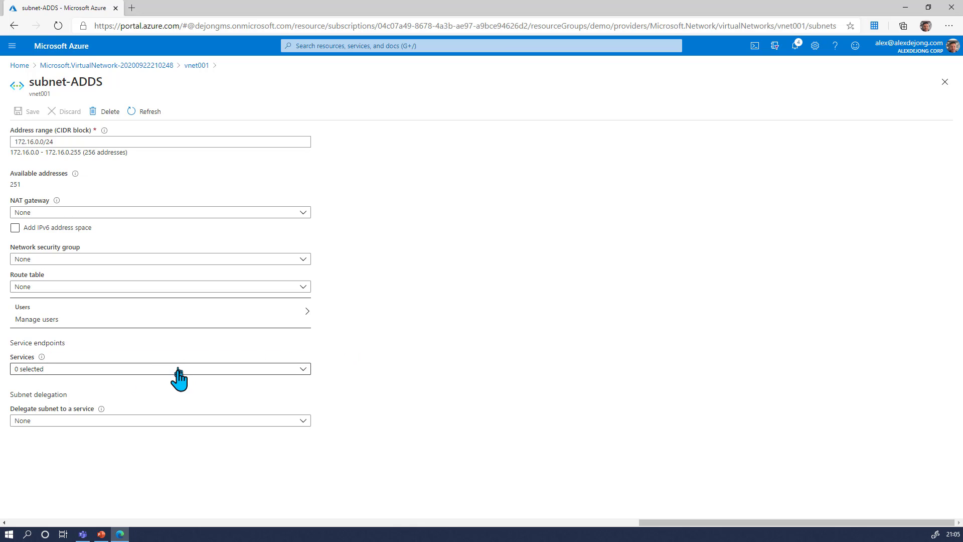
left_click(129, 369)
left_click(49, 318)
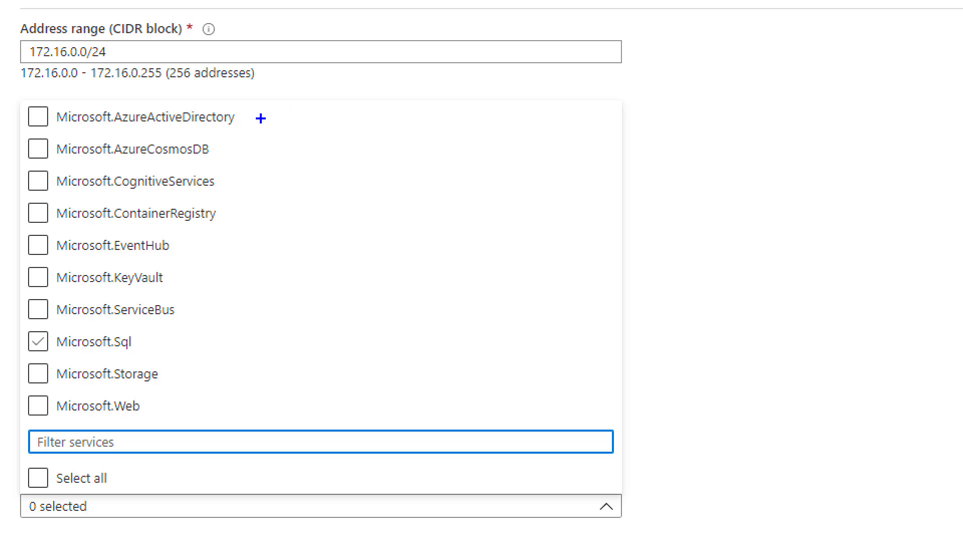
left_click_drag(257, 106, 254, 289)
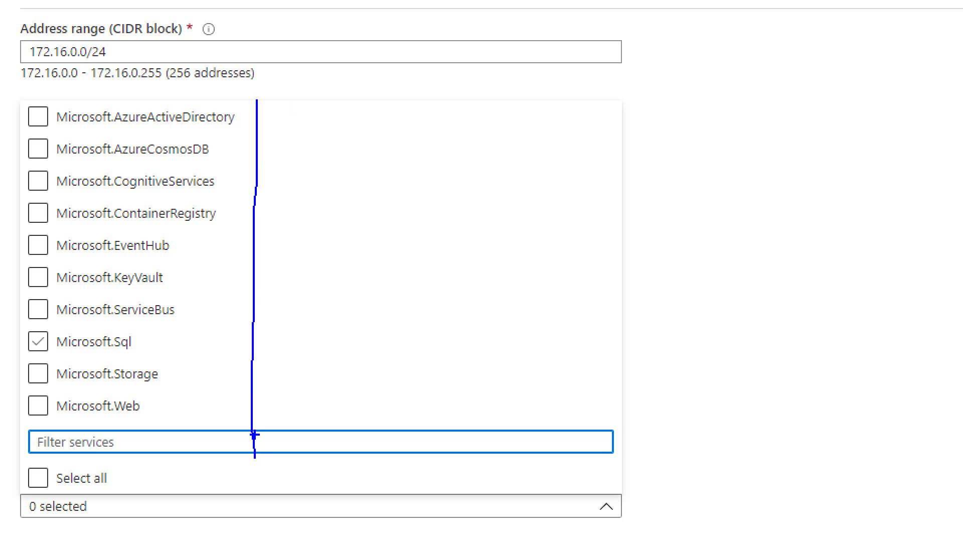
key("Escape")
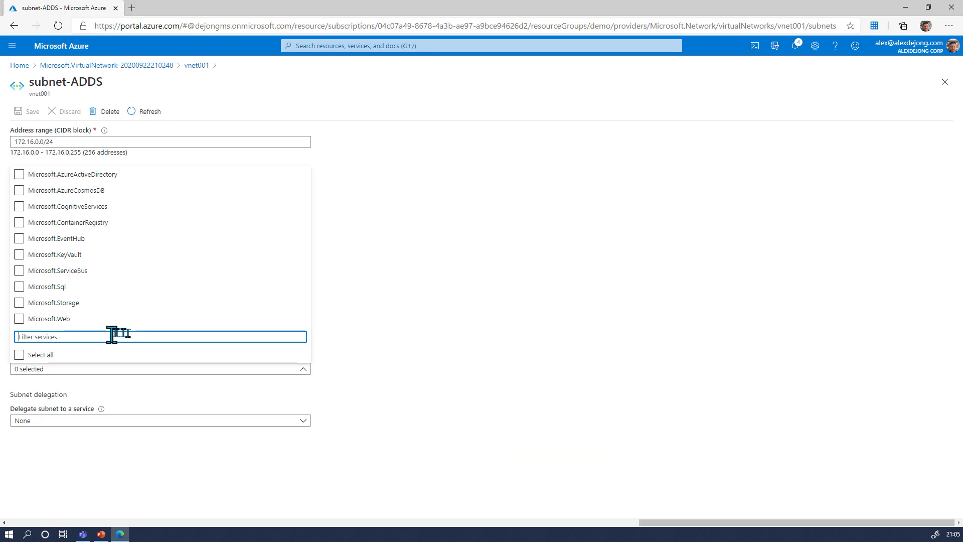
left_click(455, 333)
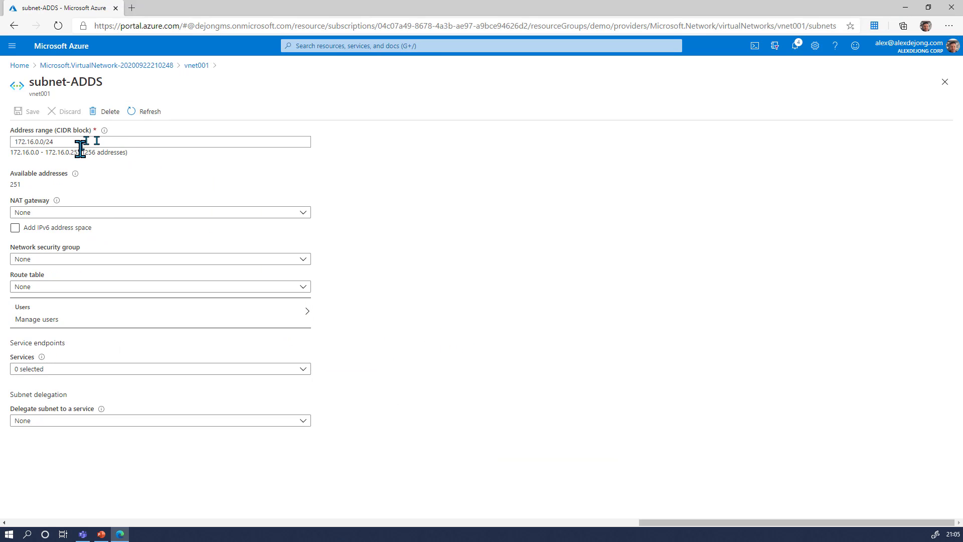
left_click(69, 230)
left_click(69, 230)
left_click(59, 369)
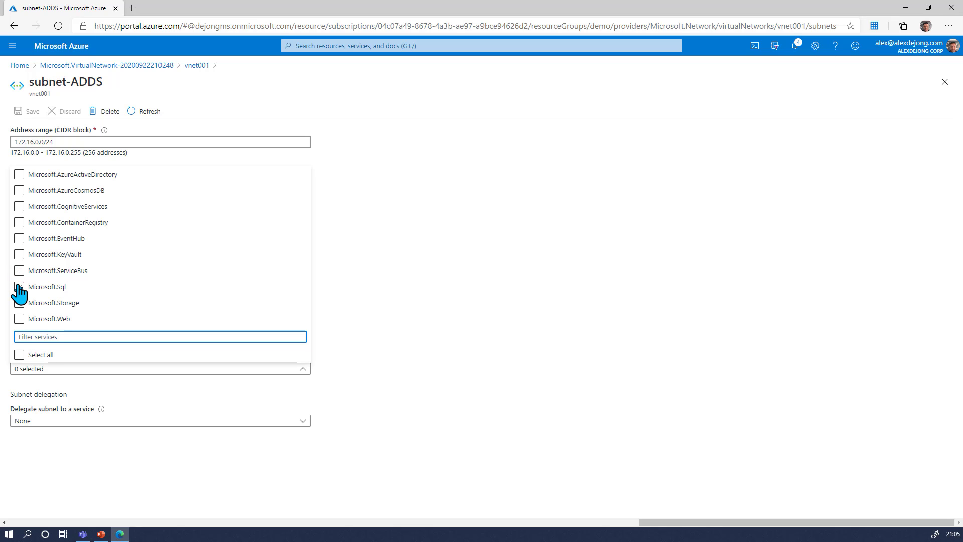
left_click(381, 280)
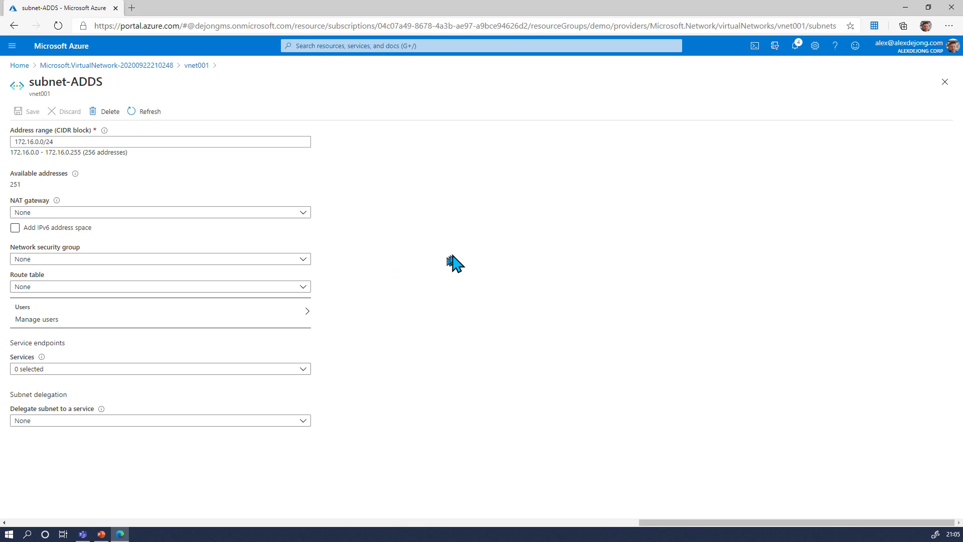
Return to the vnet001 subnets and start a new subnet named subnet-WVDHostPools, keeping the 172.16.1.0/24 address range
left_click(945, 81)
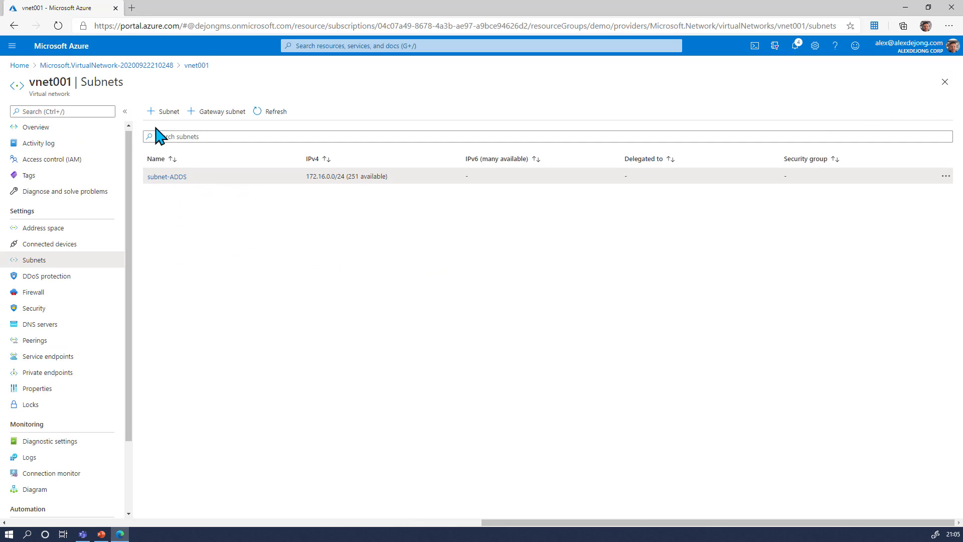
left_click(161, 112)
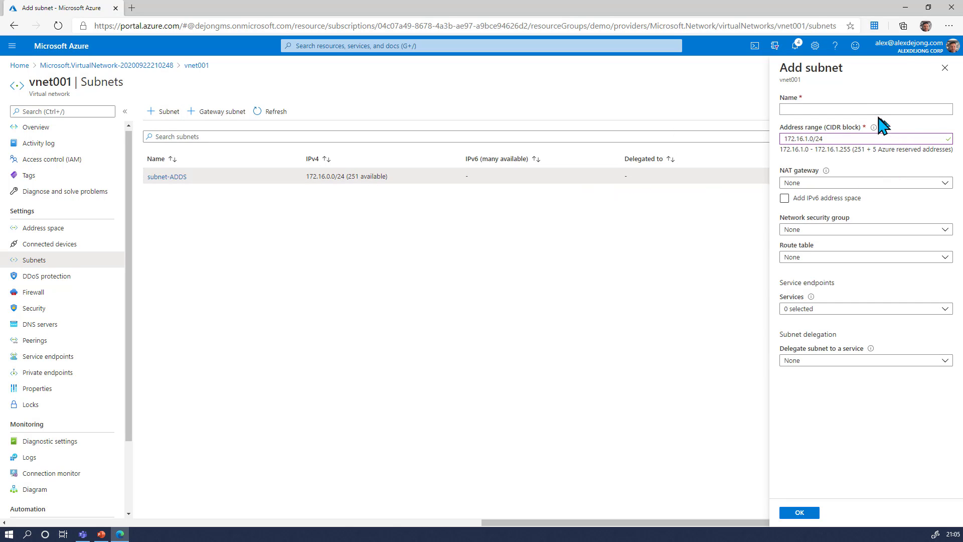
left_click(873, 109)
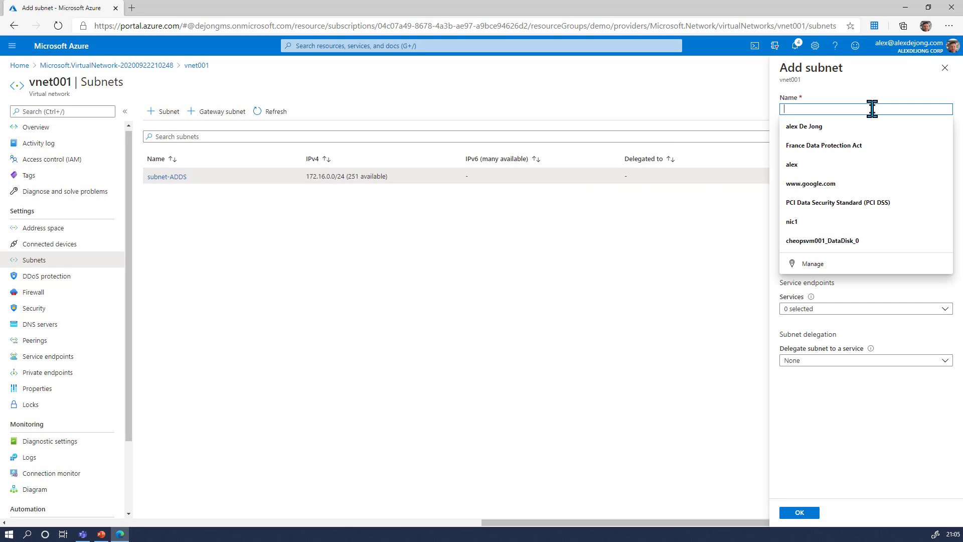
type("subnet-WVDHostPools")
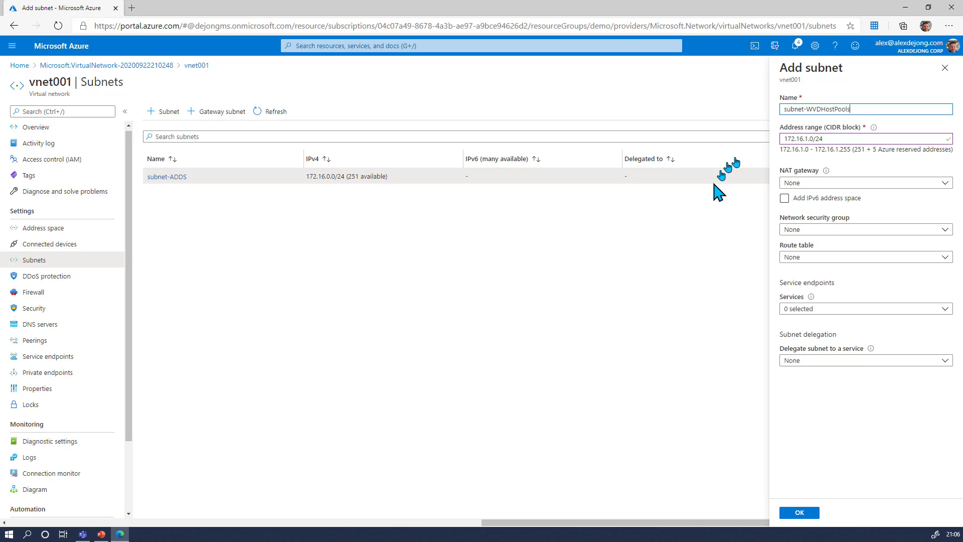
Enable the Microsoft.Sql and Microsoft.Storage service endpoints for subnet-WVDHostPools and create the subnet
left_click(819, 312)
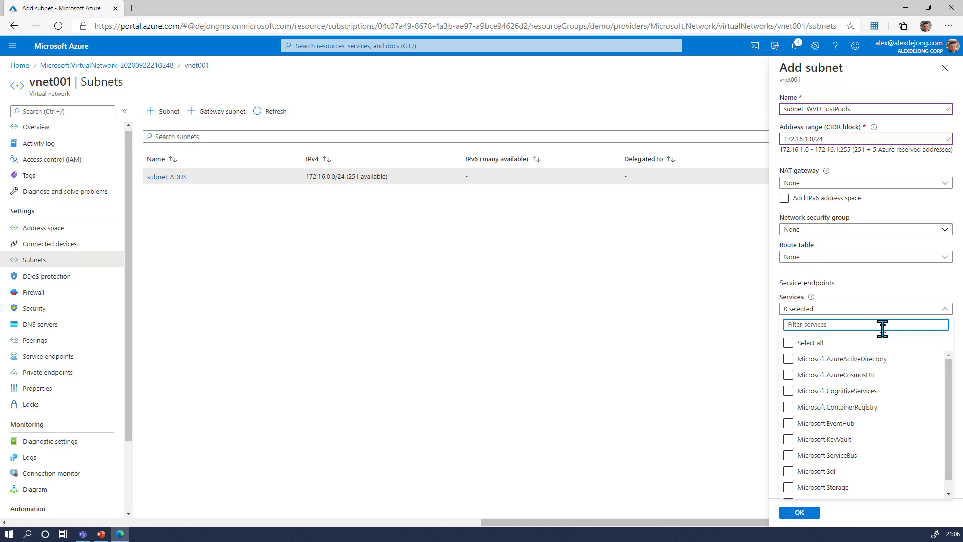
left_click(868, 422)
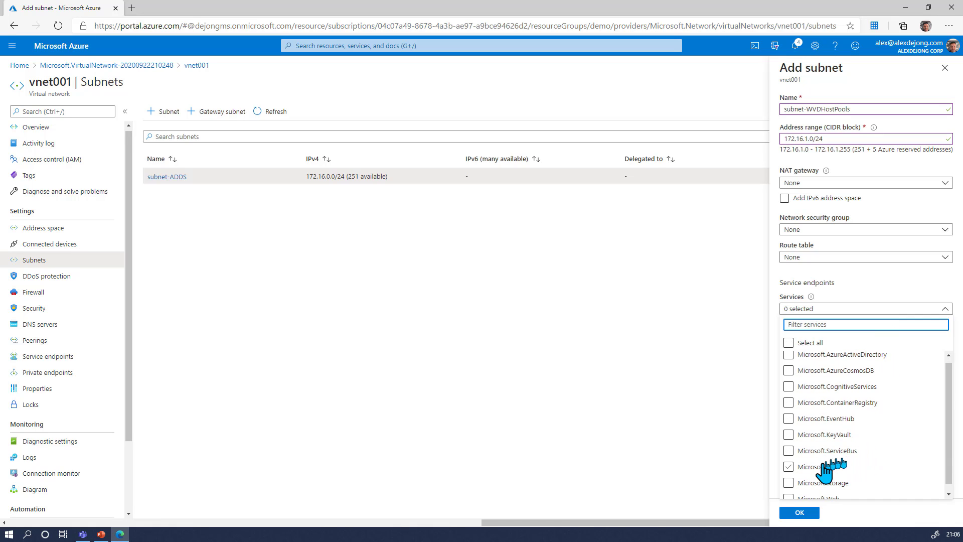
left_click(823, 467)
left_click(817, 482)
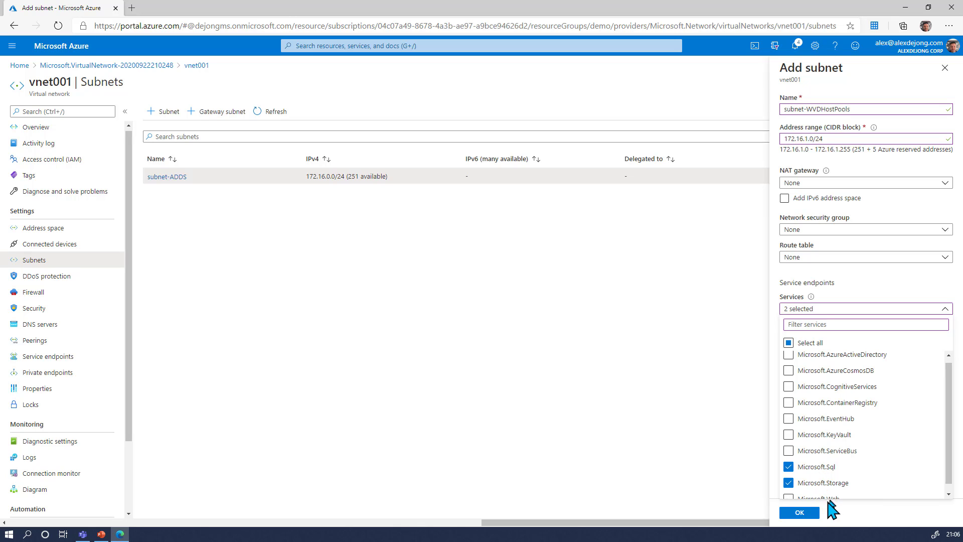
left_click(800, 513)
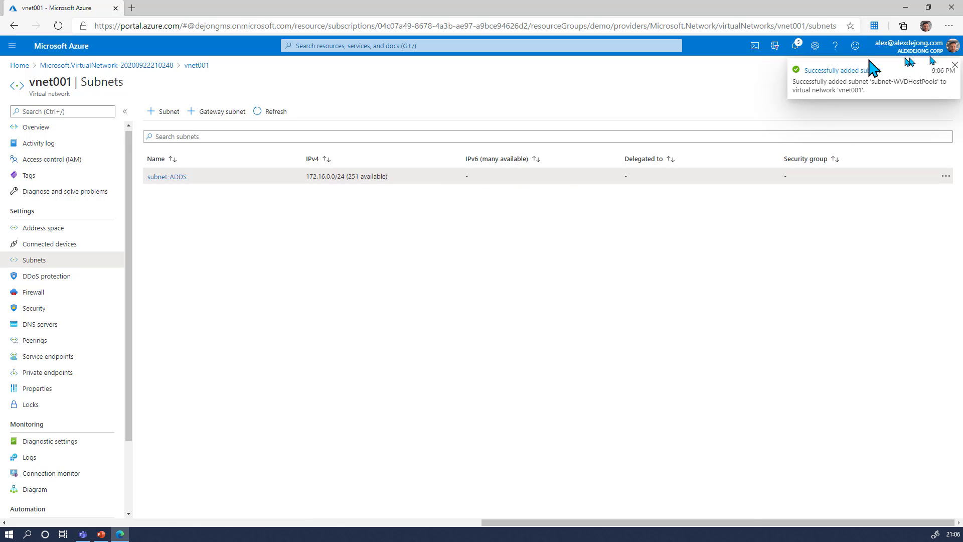
Dismiss the notification and refresh the subnet list of vnet001 to check for subnet-WVDHostPools
left_click(955, 65)
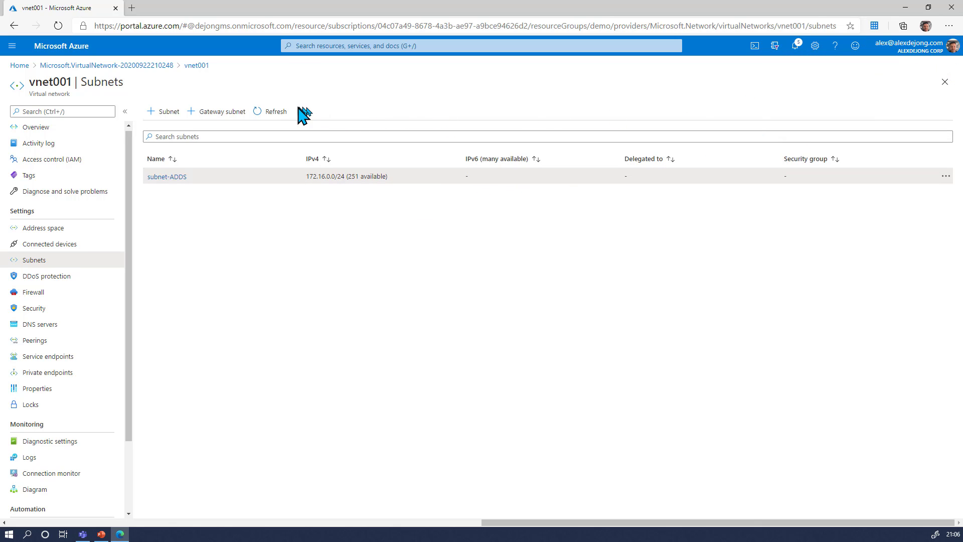
left_click(284, 112)
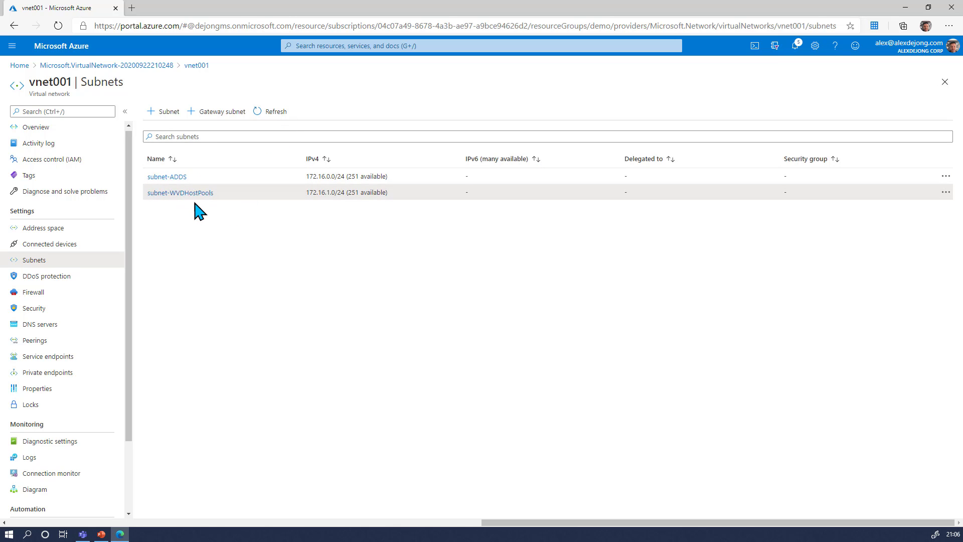
left_click(192, 198)
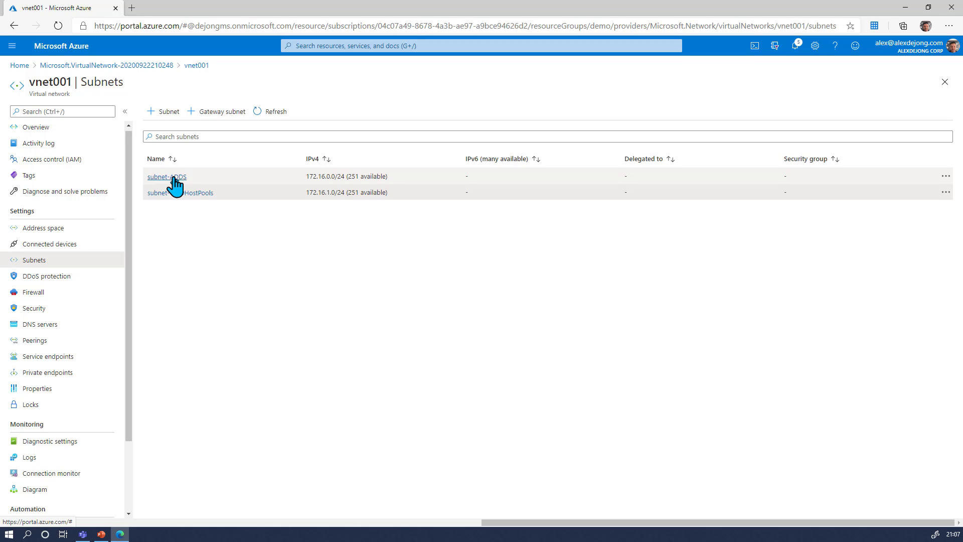
Switch vnet001 to custom DNS servers and add 172.16.0.10 and 172.16.0.11
left_click(50, 326)
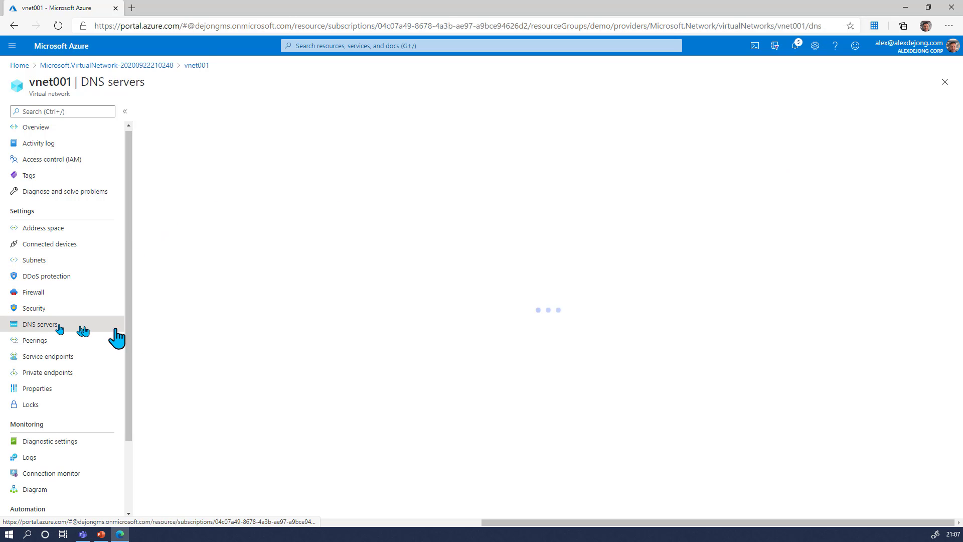
left_click(160, 153)
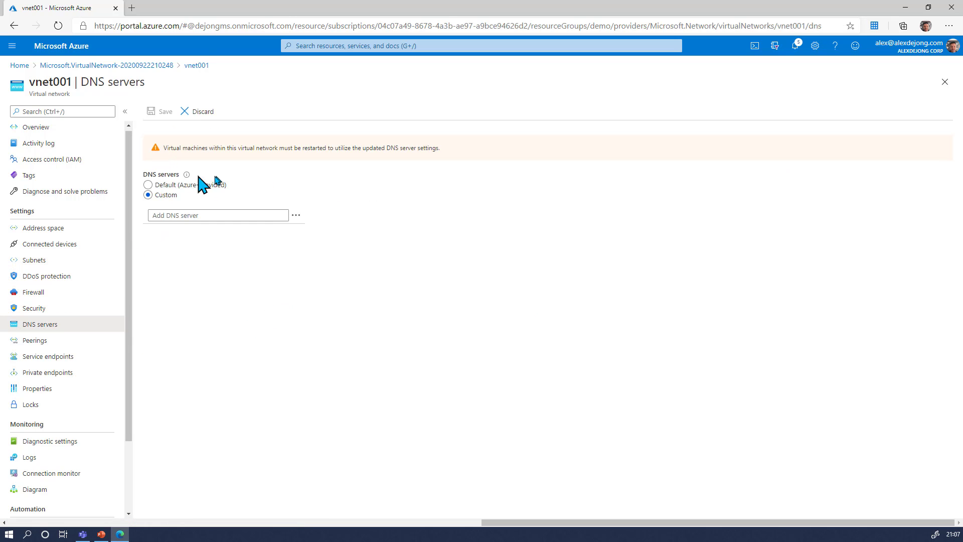
left_click(205, 112)
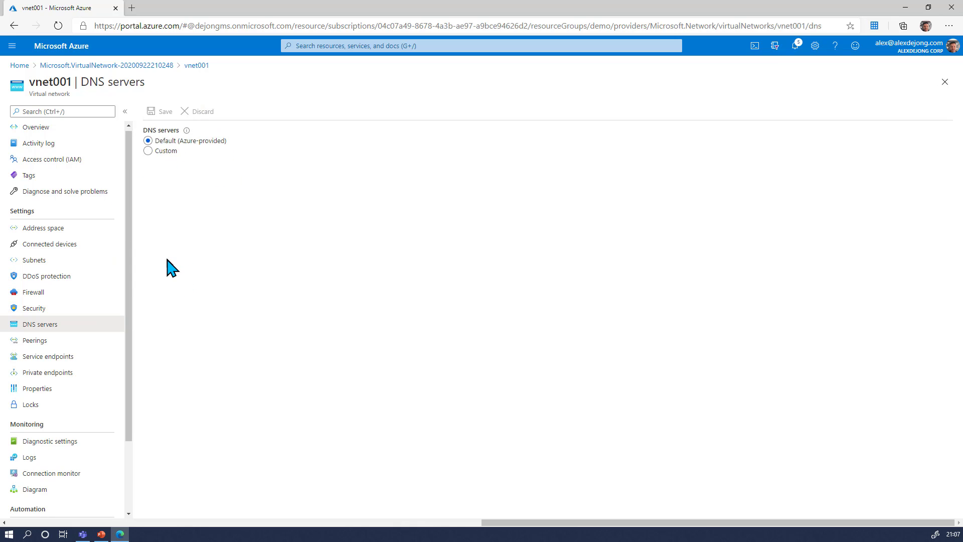
left_click(149, 152)
left_click(194, 216)
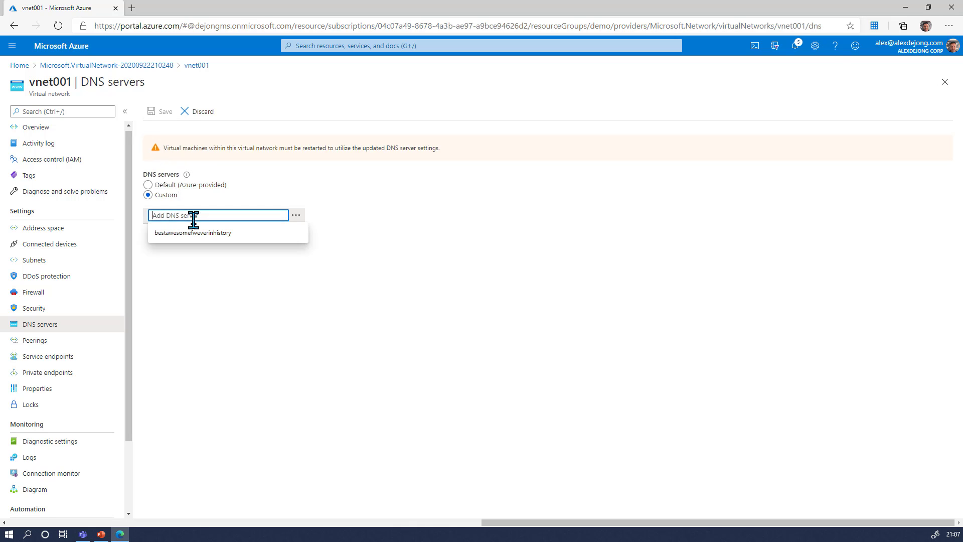
type("172.16.0.10")
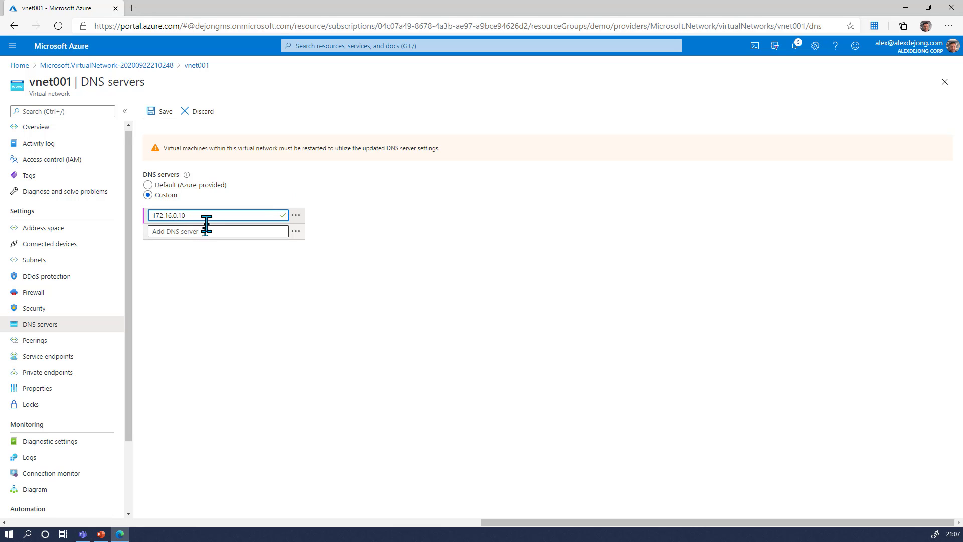
left_click(190, 232)
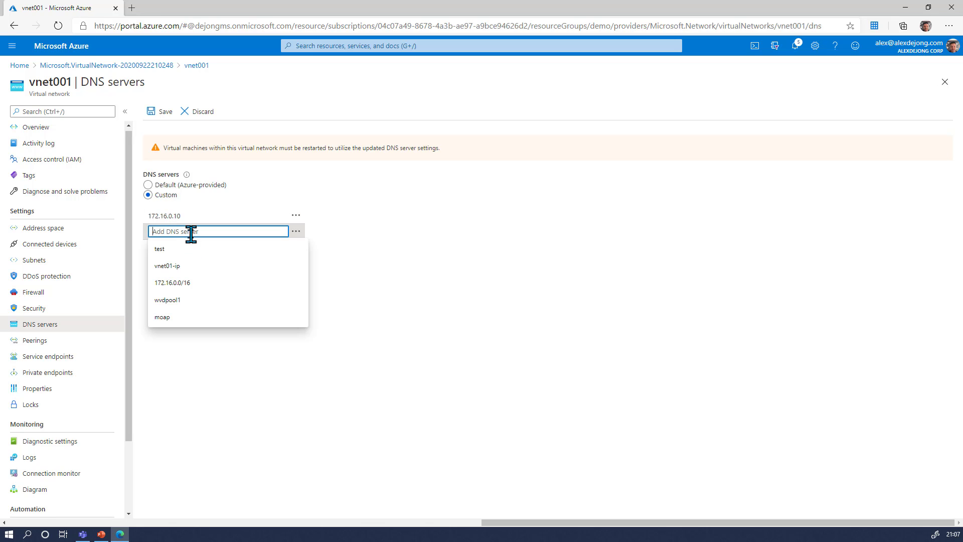
type("172.16.")
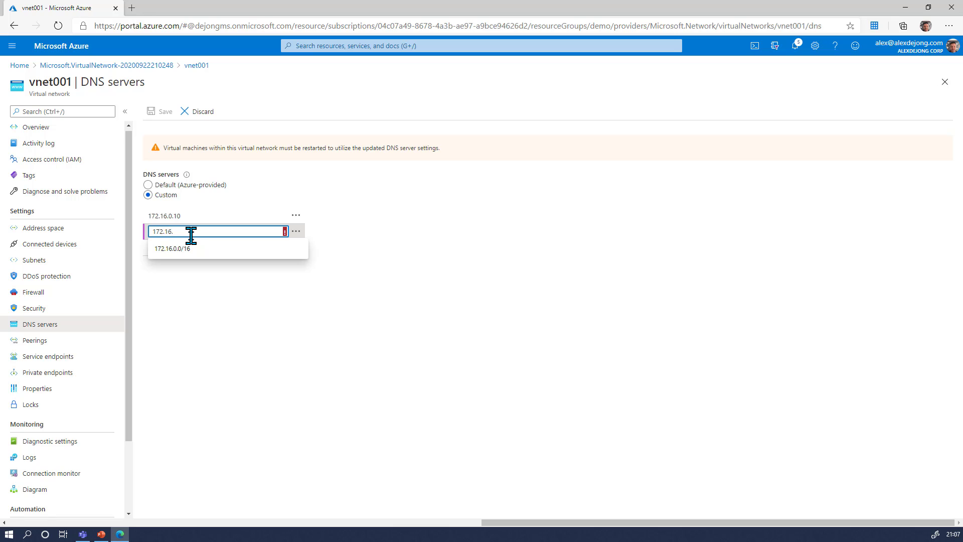
type("0.11")
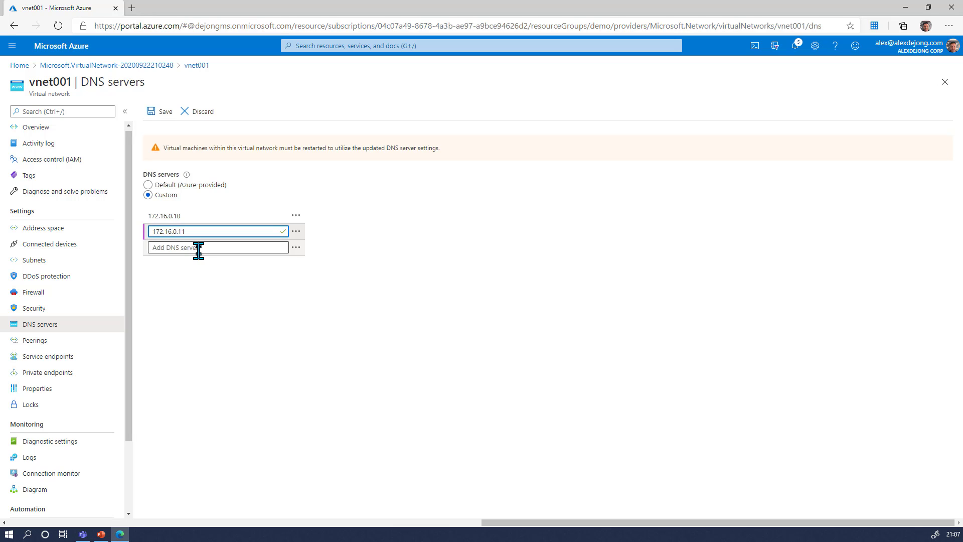
Add 1.1.1.1 as the third DNS server of vnet001 and save the DNS settings
left_click(197, 248)
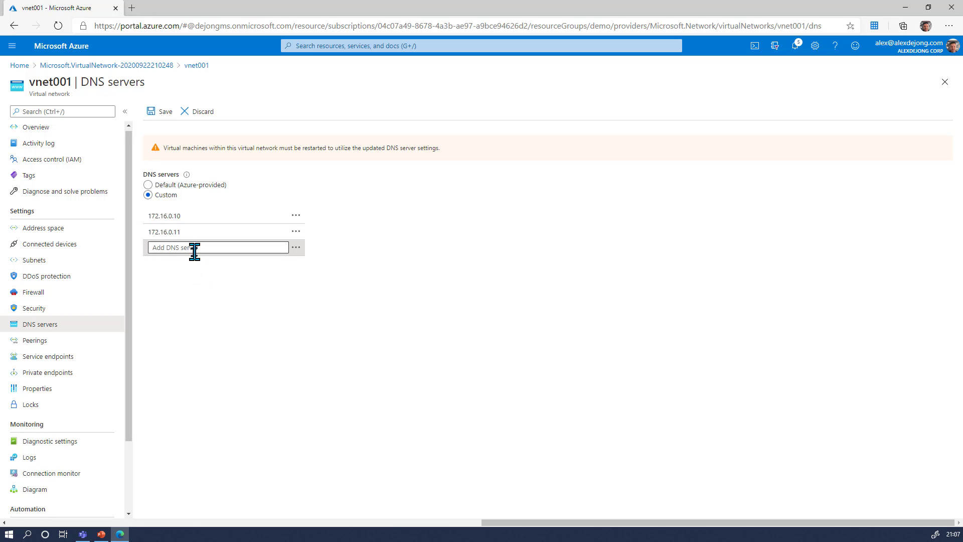
left_click(202, 250)
type("1.1.1.1")
left_click(189, 287)
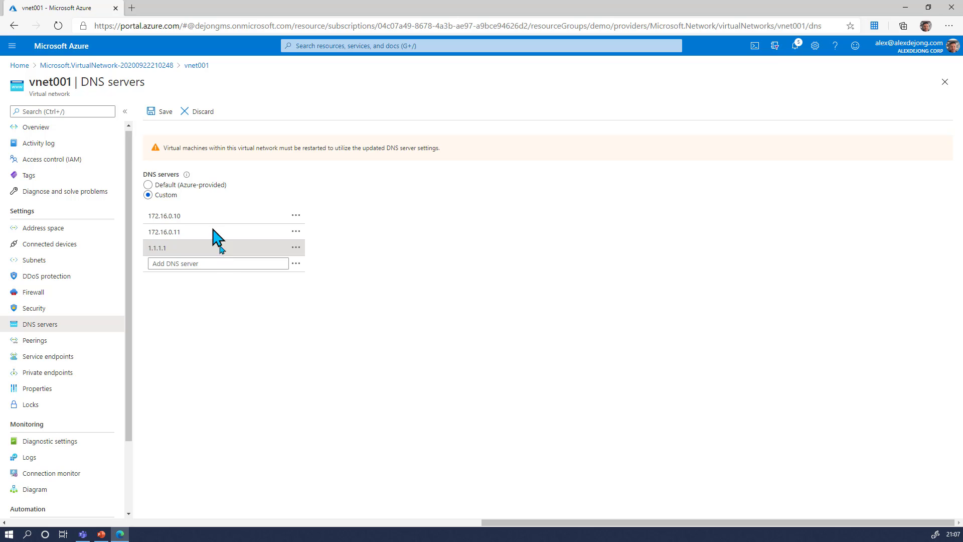
left_click(160, 112)
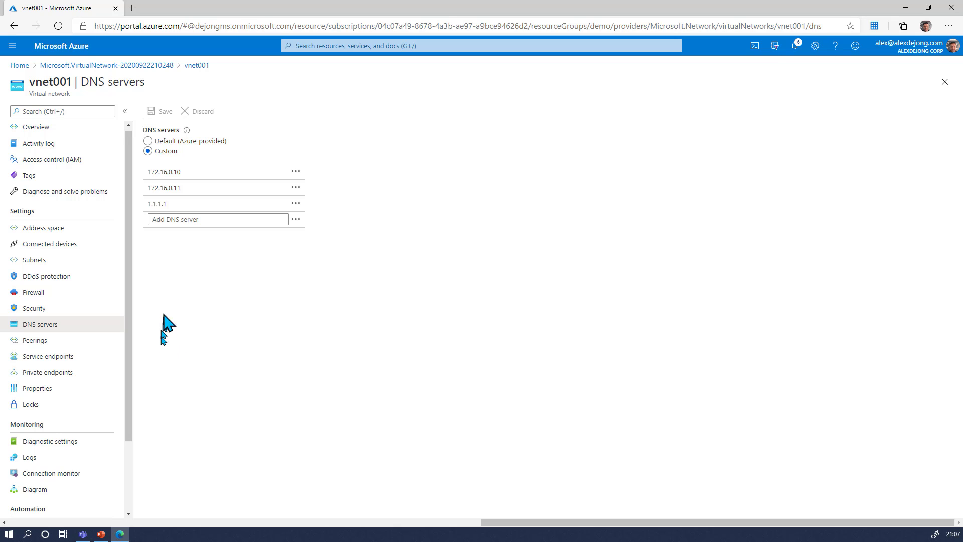
View the peerings of vnet001, then find the virtual networks service by searching for vnet and start creating a new virtual network
left_click(38, 341)
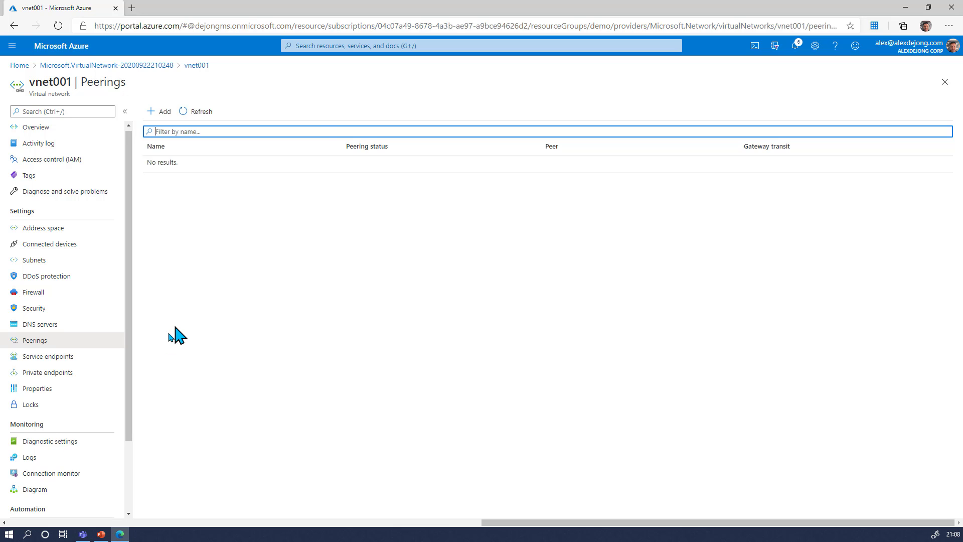
left_click(337, 46)
type("vnet")
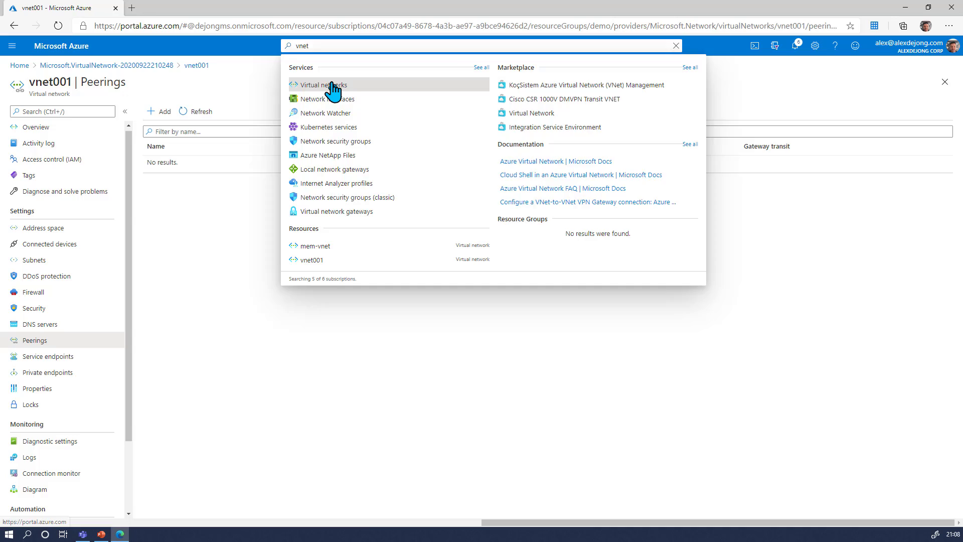
left_click(332, 86)
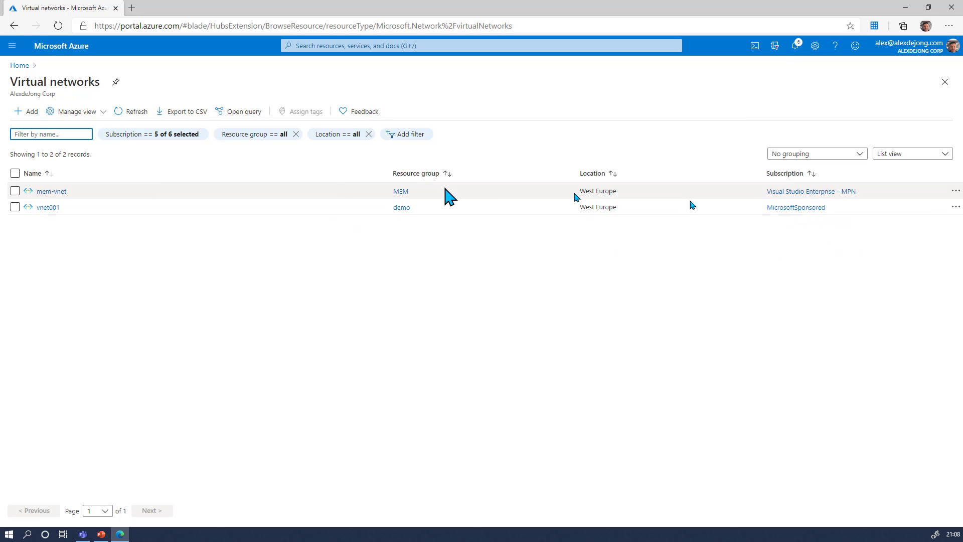
left_click(31, 112)
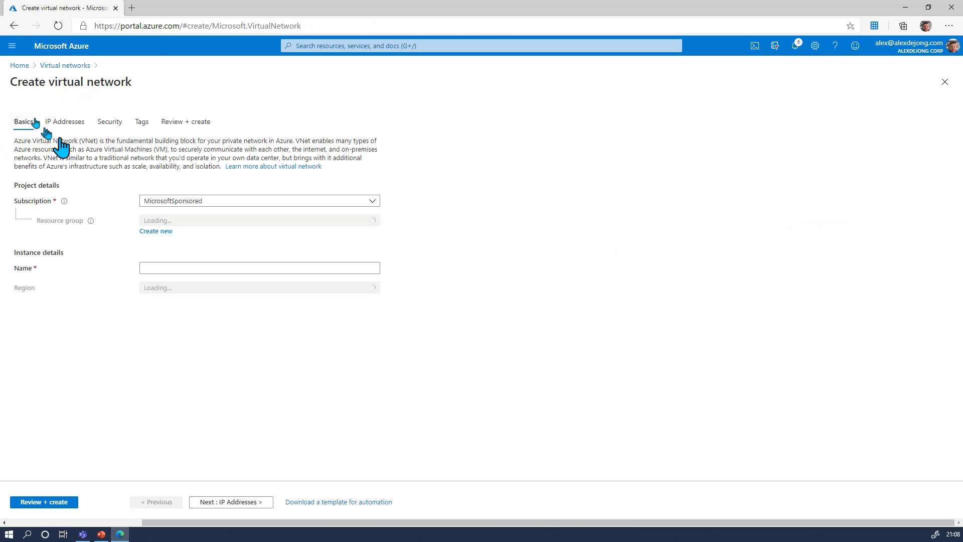
Assign the new virtual network to the Visual Studio Enterprise – MPN subscription and a new resource group named demo
left_click(168, 201)
left_click(173, 317)
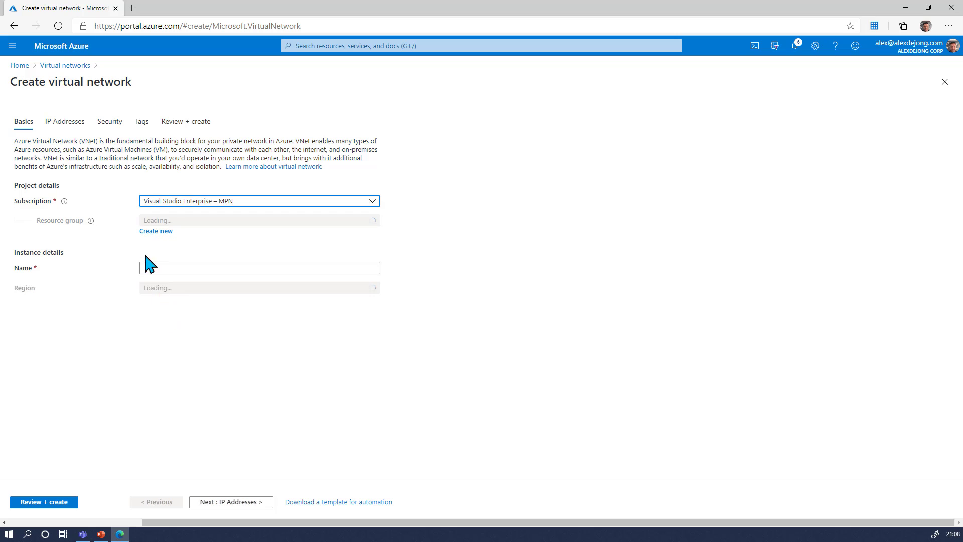
left_click(172, 221)
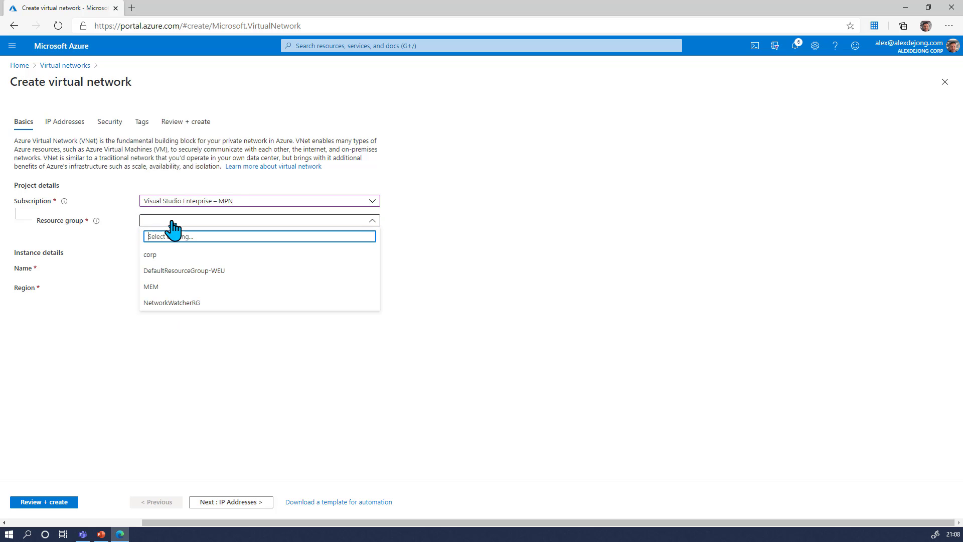
left_click(151, 232)
type("demo")
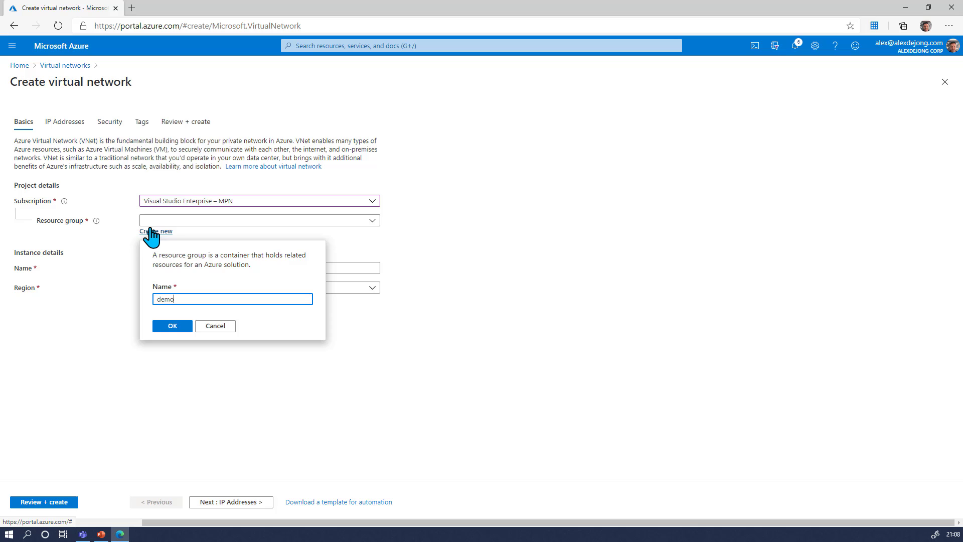
left_click(168, 327)
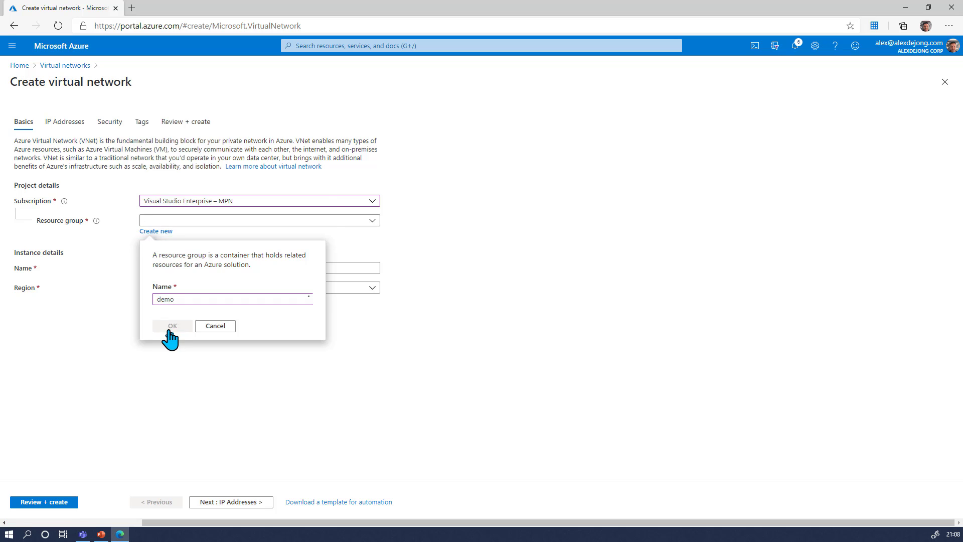
Name the virtual network vnet002 and set its region to (Asia Pacific) Korea Central
left_click(169, 266)
type("vne")
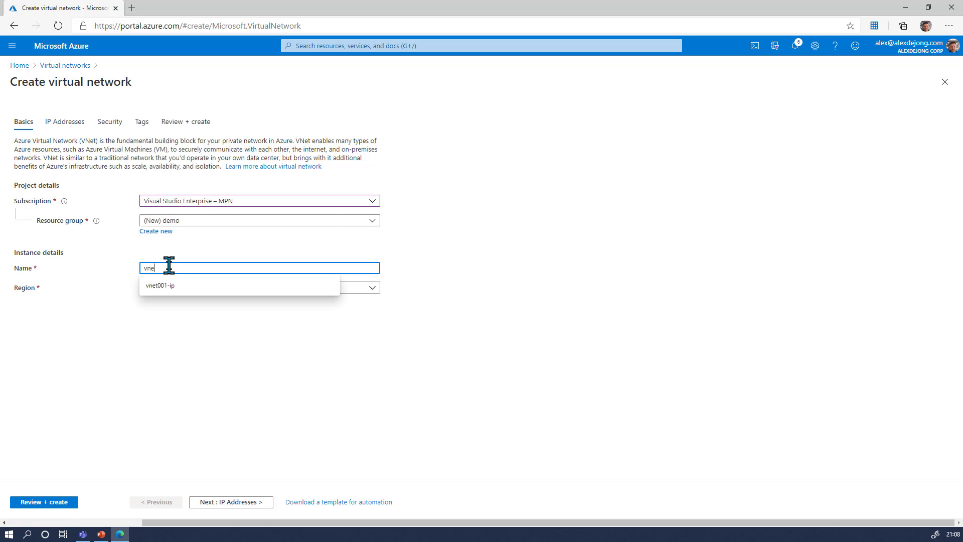
type("t002")
left_click(188, 288)
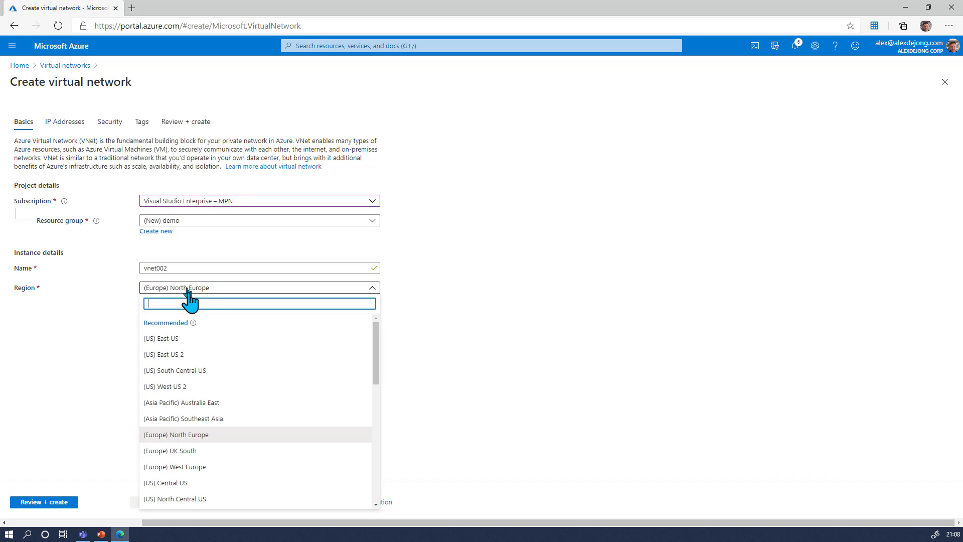
scroll(223, 345, "down", 1)
scroll(223, 352, "down", 3)
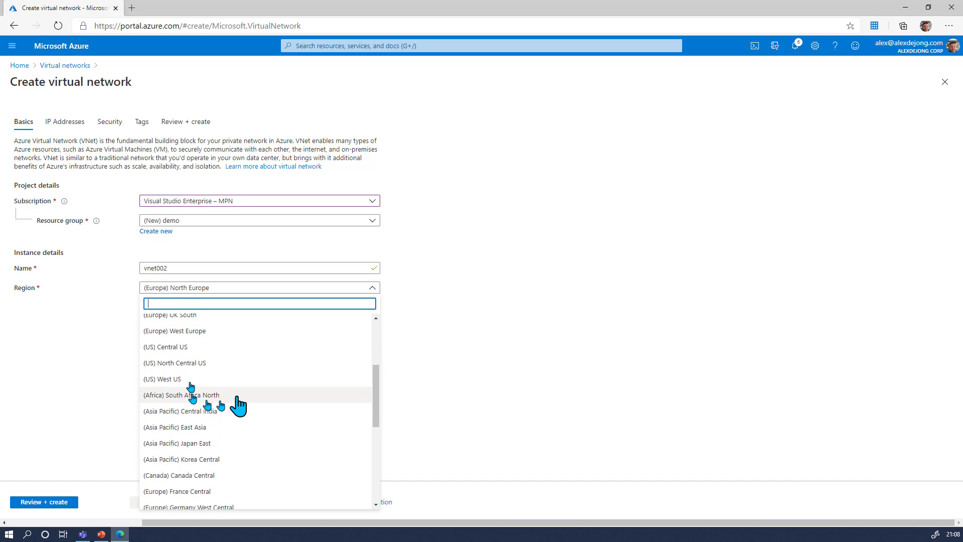
left_click(216, 454)
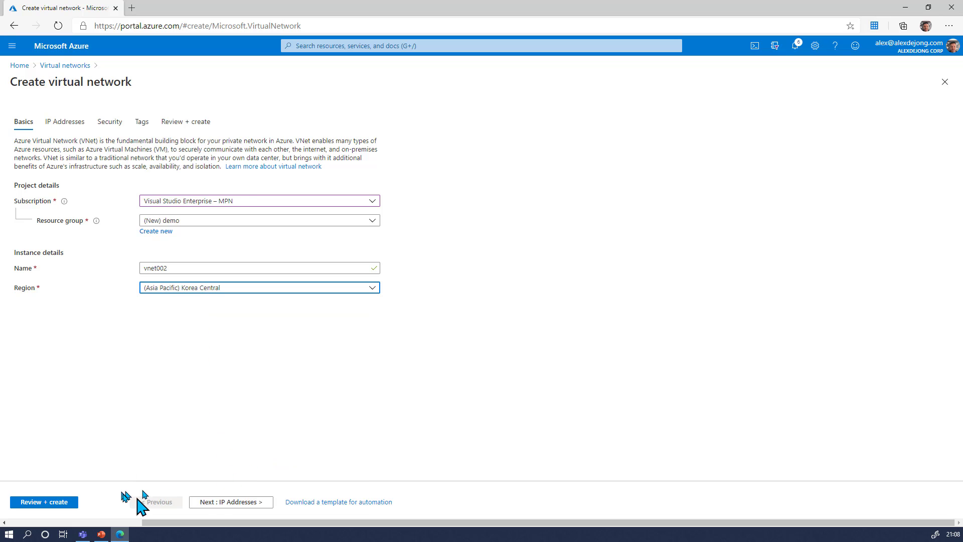
Keep the default IP address, security and tag settings, review the subscription and region, and create vnet002
left_click(230, 502)
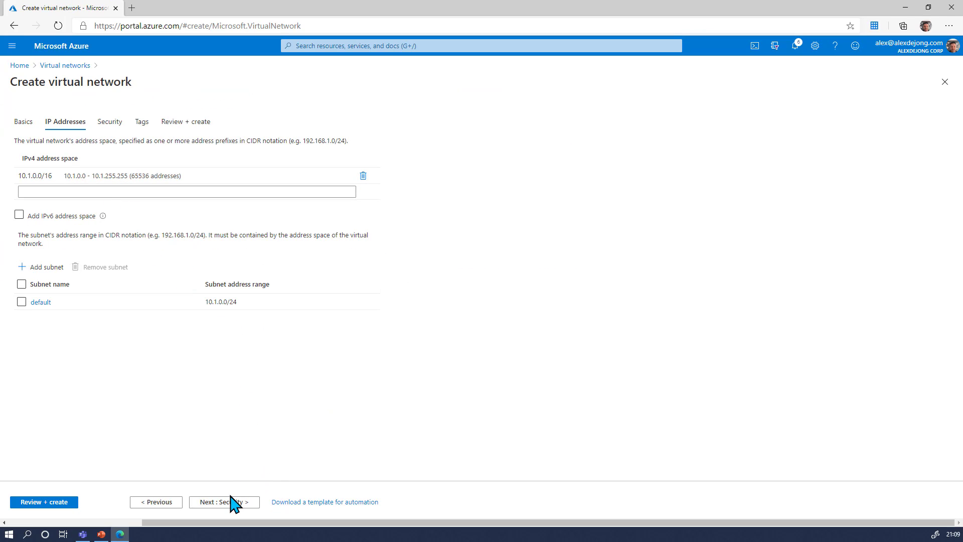
left_click(235, 504)
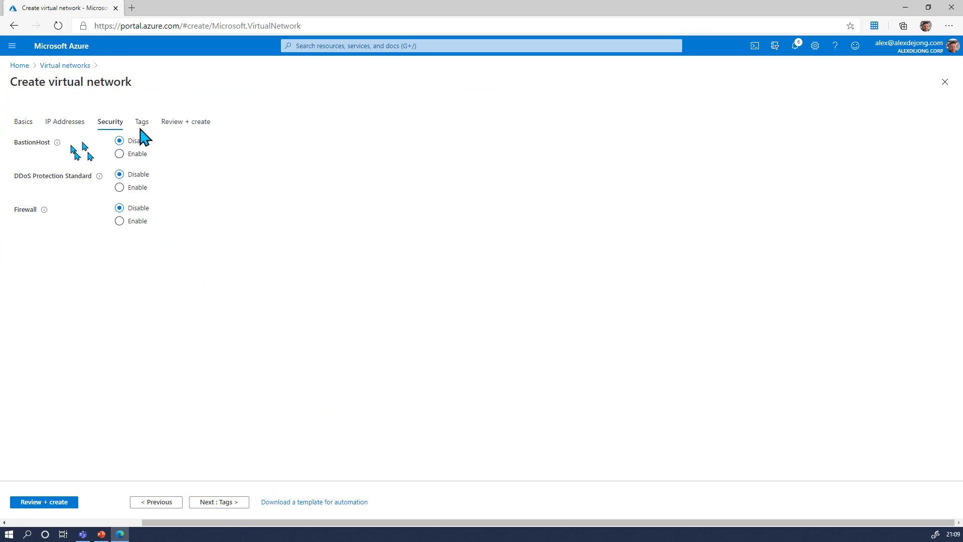
left_click(226, 502)
left_click(227, 502)
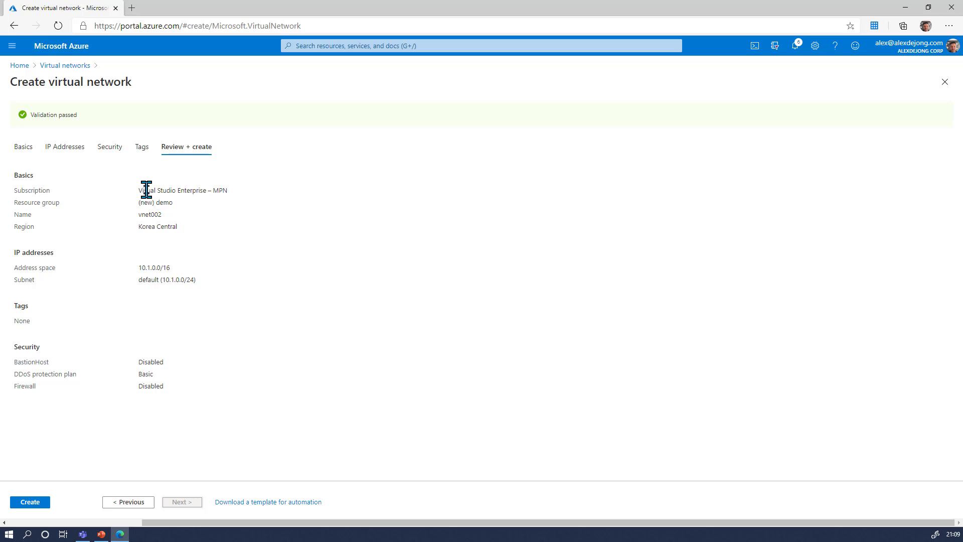
left_click_drag(146, 191, 172, 190)
left_click_drag(142, 227, 168, 227)
left_click(29, 503)
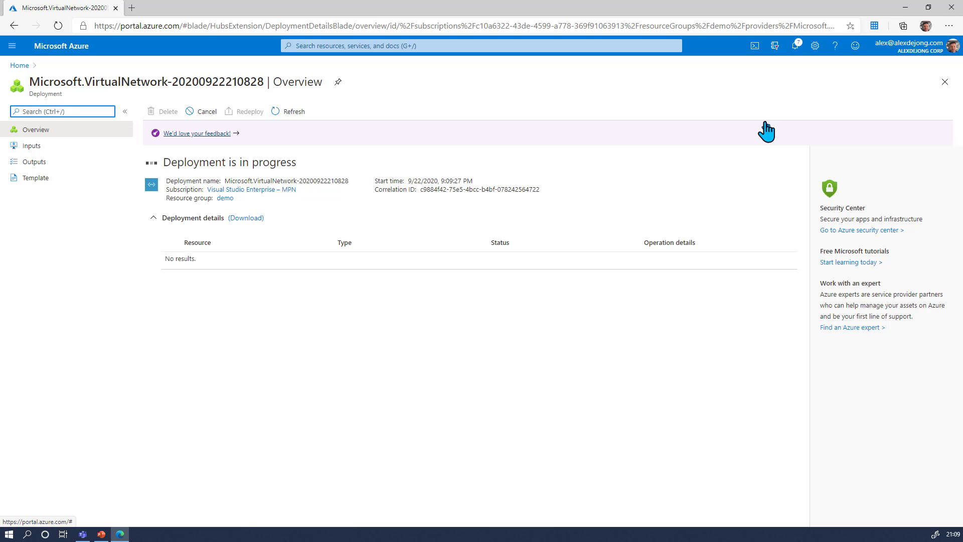
Check the vnet002 deployment in the notifications, refresh its status, and open the deployed virtual network
left_click(796, 47)
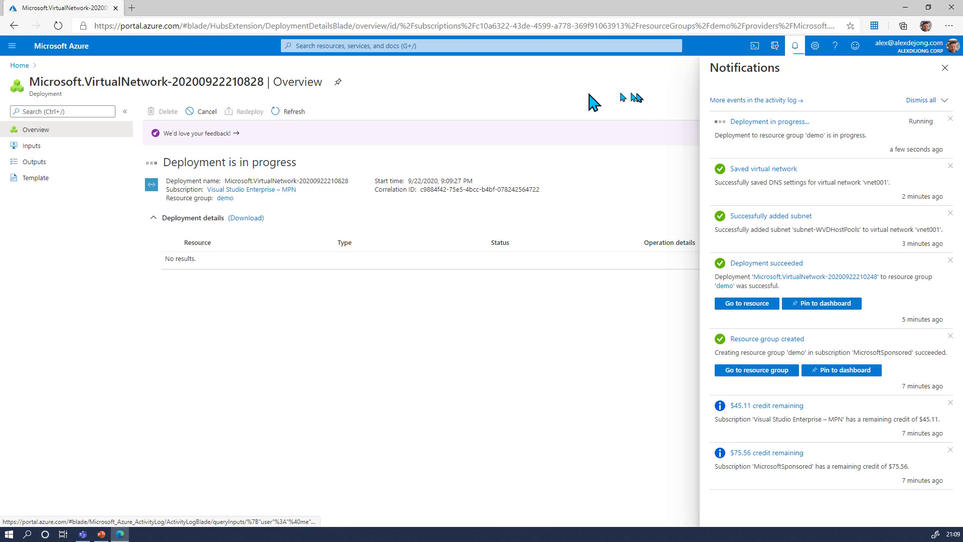
left_click(945, 69)
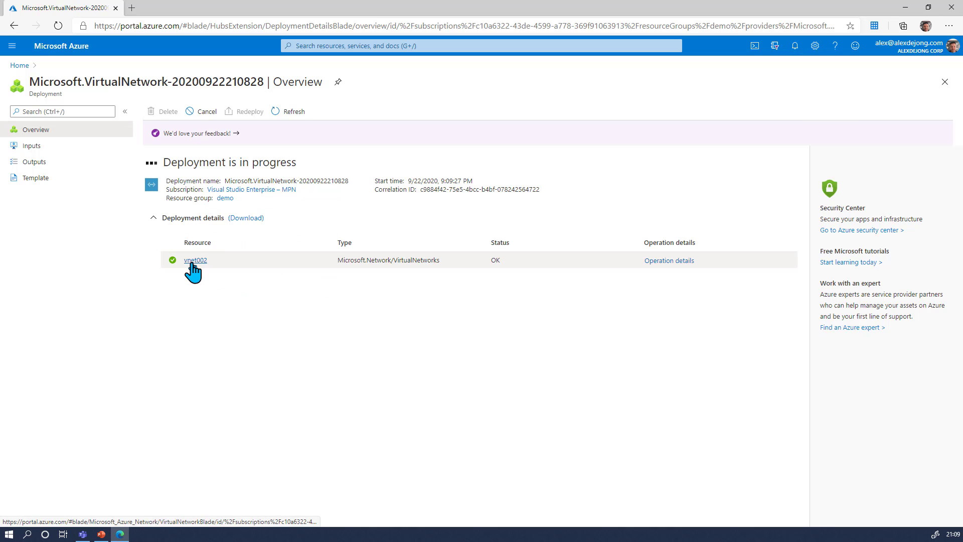
left_click(289, 113)
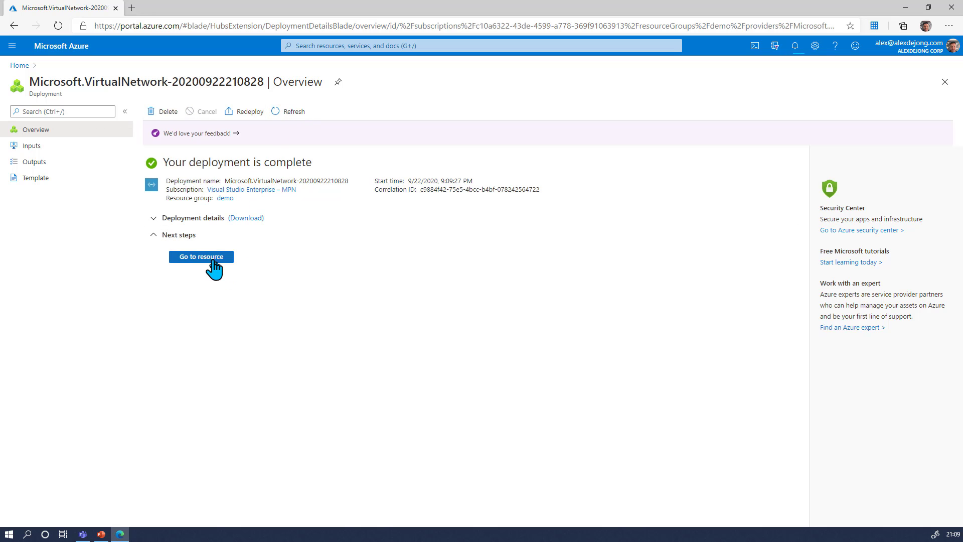
left_click(206, 258)
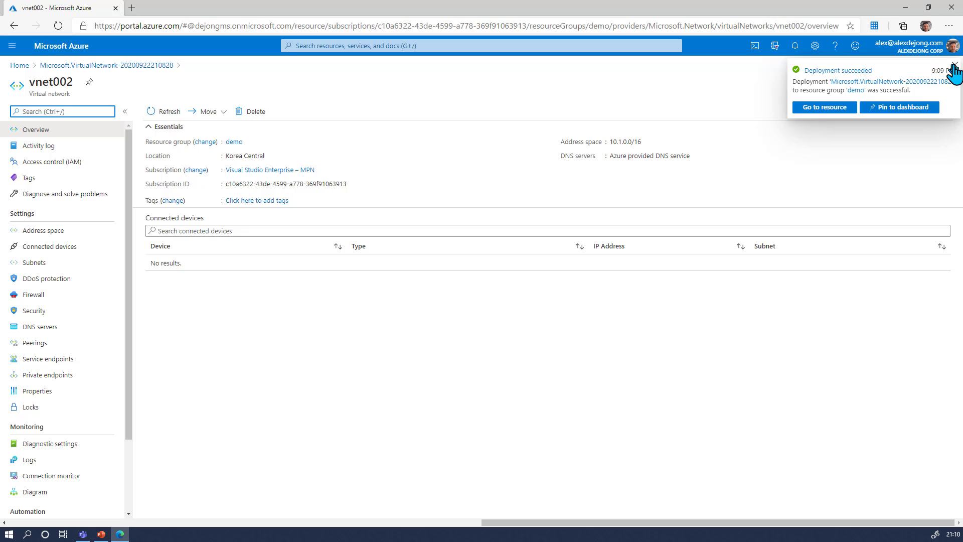
left_click(954, 66)
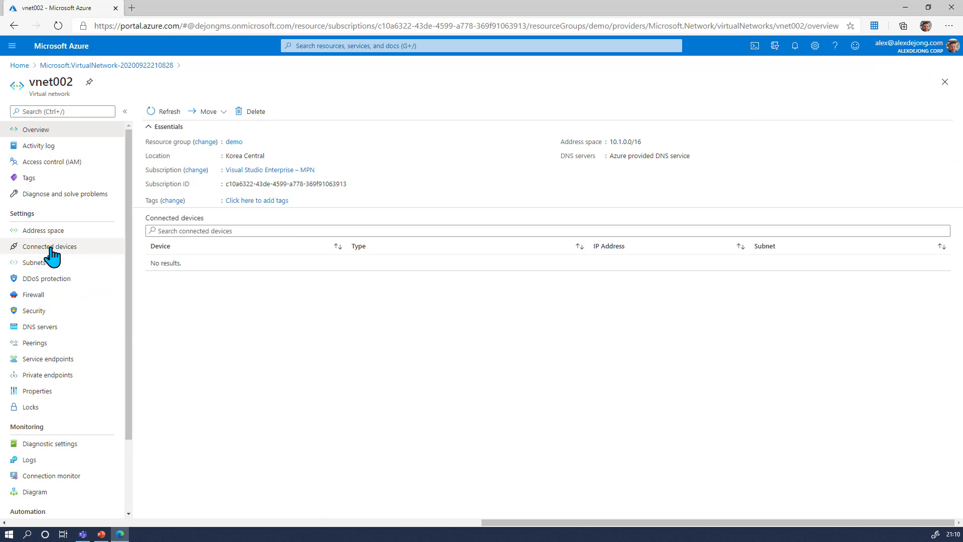
Examine the subnets and the address space of vnet002
left_click(35, 263)
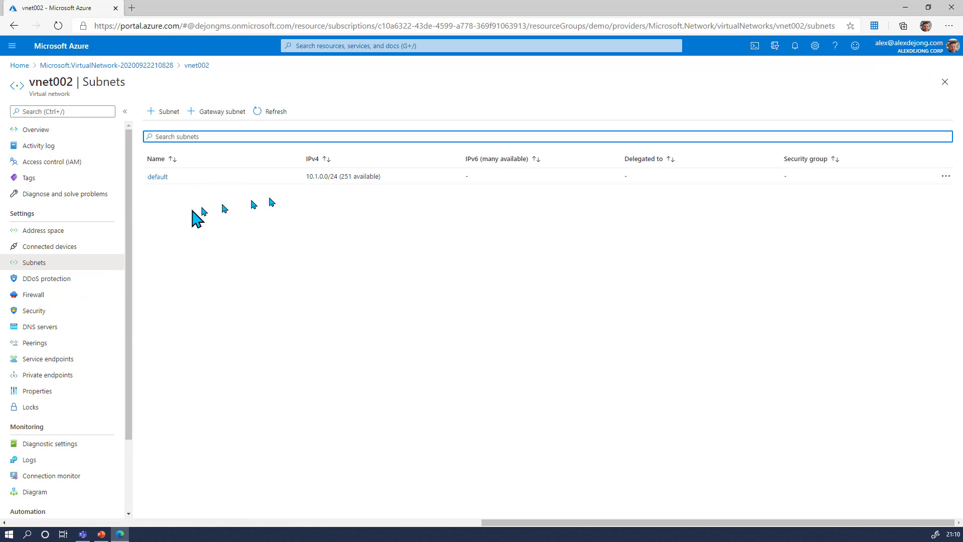
left_click(47, 233)
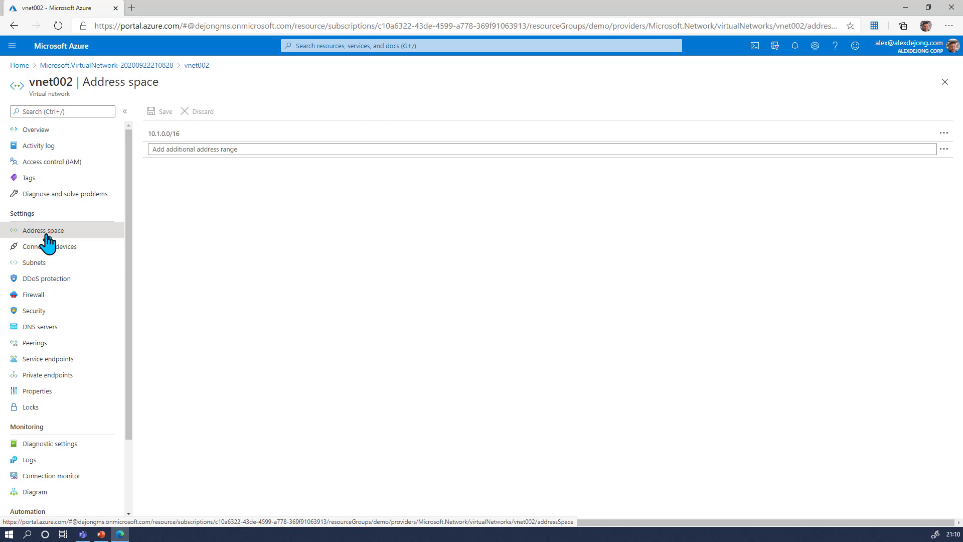
Search the portal for vnet, open vnet001 from the virtual networks, and start adding a peering to it
left_click(460, 46)
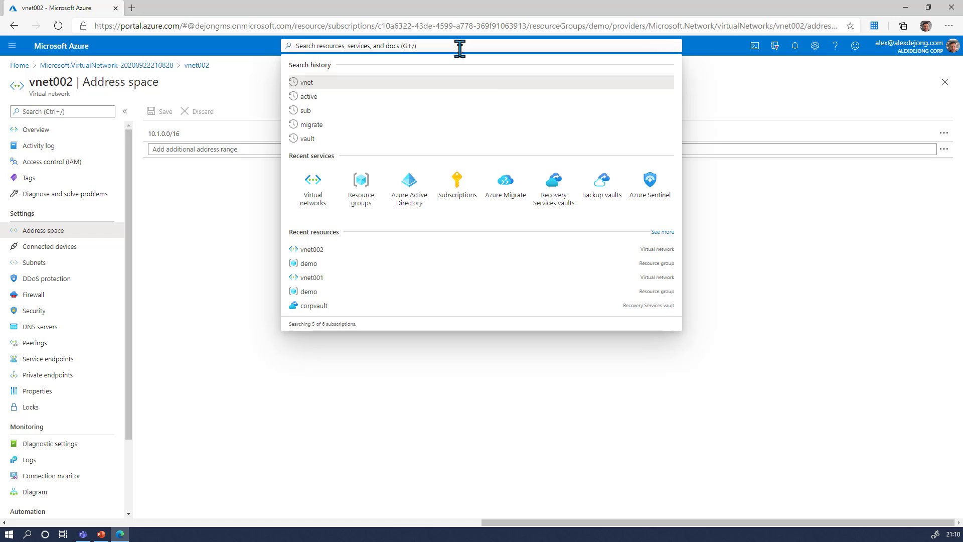
type("vnet")
left_click(362, 85)
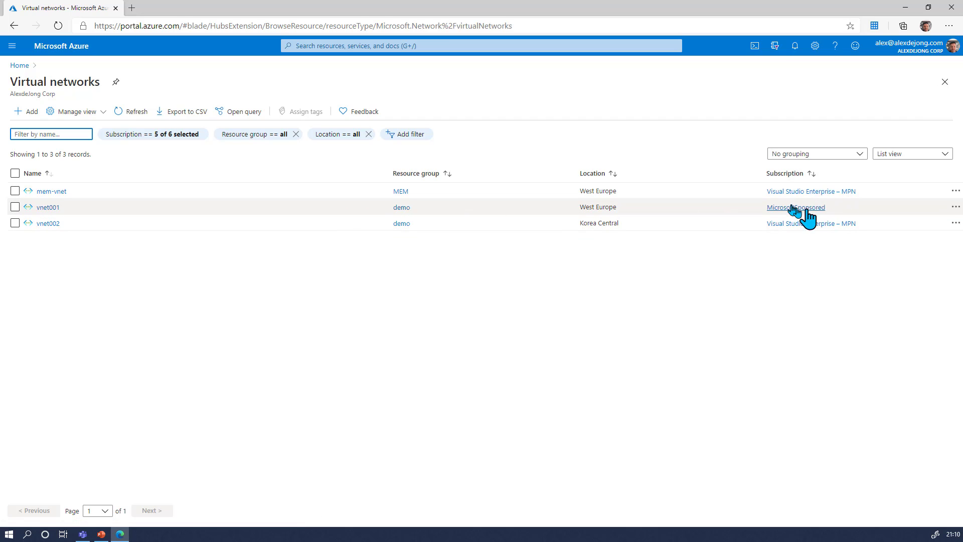
left_click(48, 208)
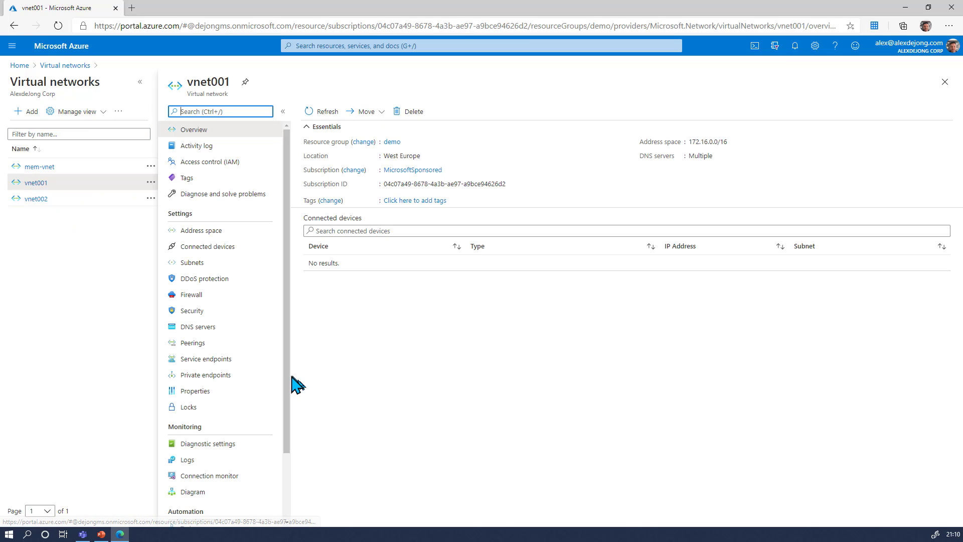
left_click(202, 343)
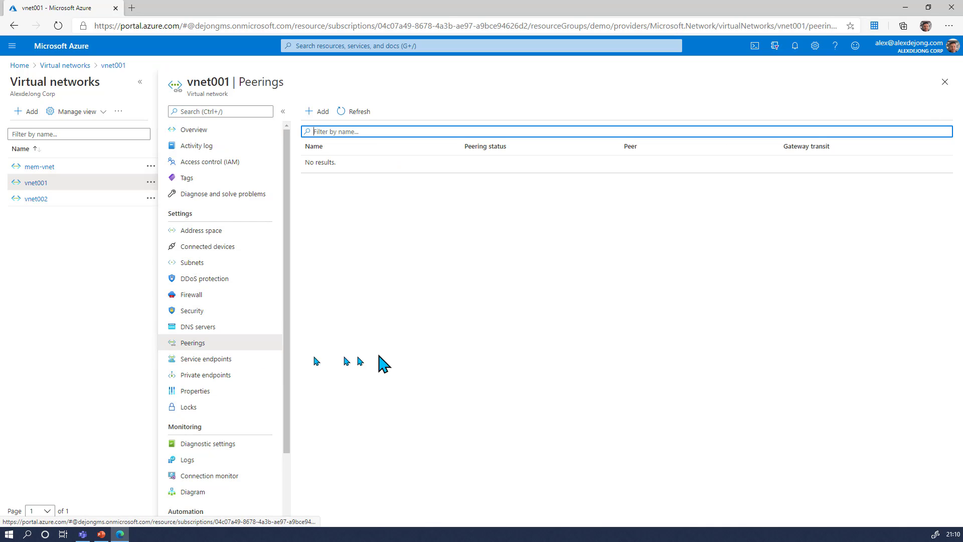
left_click(324, 116)
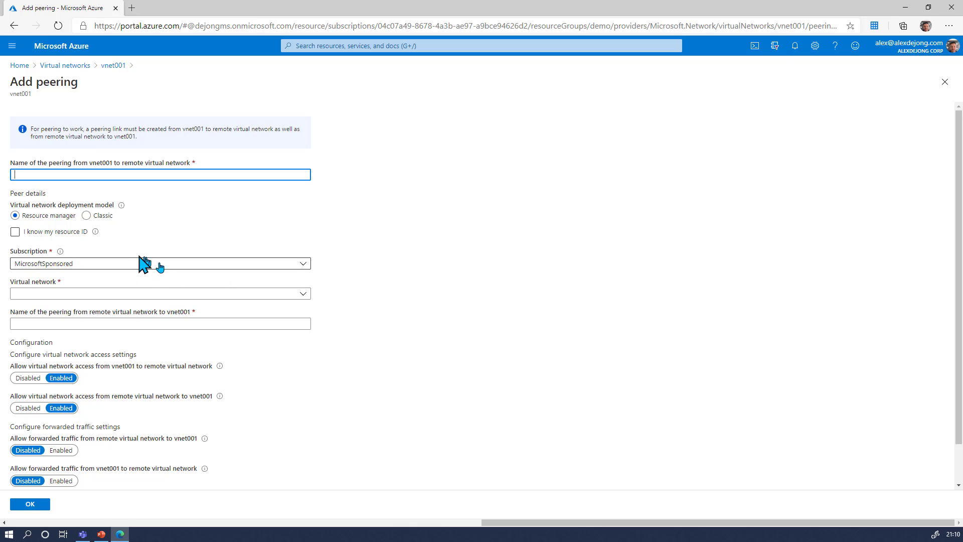
Set the peer's subscription to Visual Studio Enterprise – MPN and choose vnet002 (demo) as the remote virtual network
mouse_move(1, 226)
left_mouse_down()
mouse_move(147, 375)
mouse_move(669, 389)
left_mouse_up()
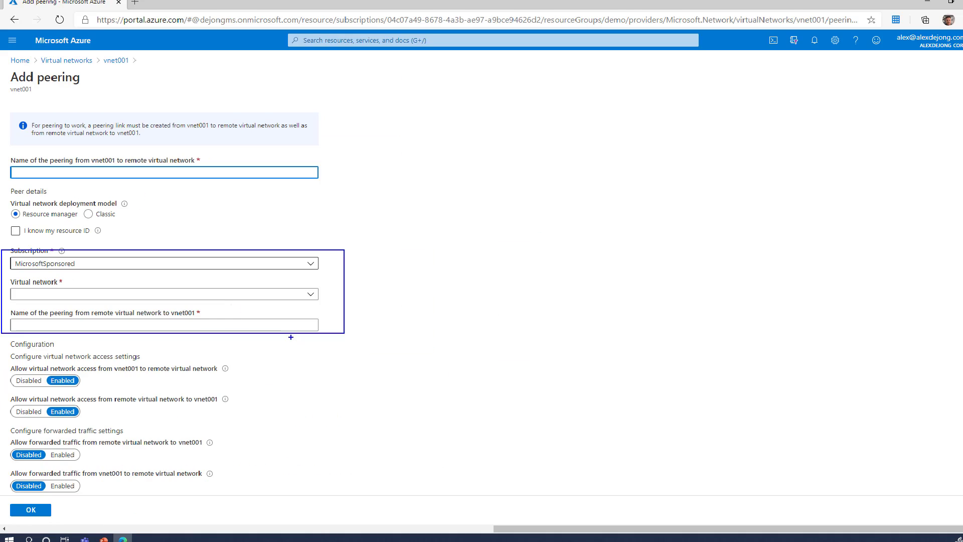
left_click(376, 255)
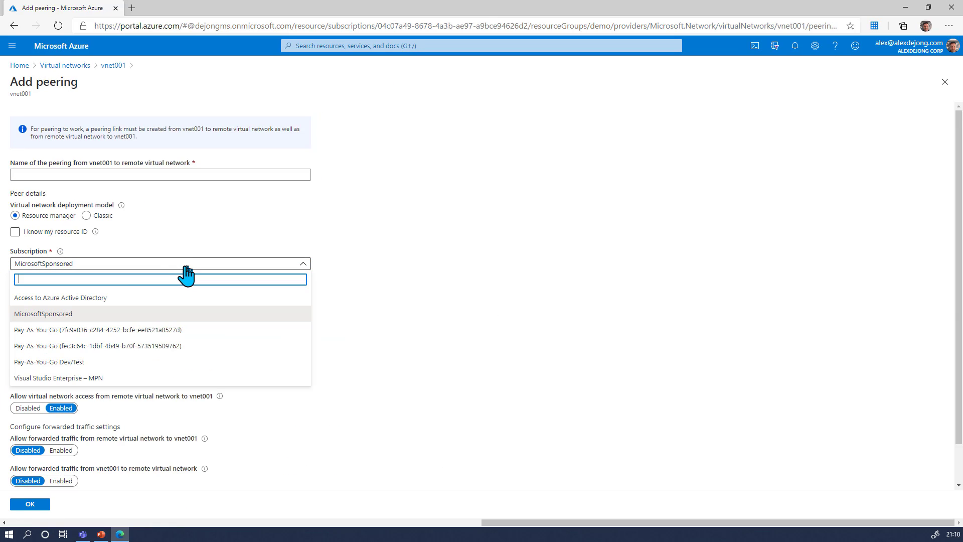
left_click(72, 378)
left_click(62, 296)
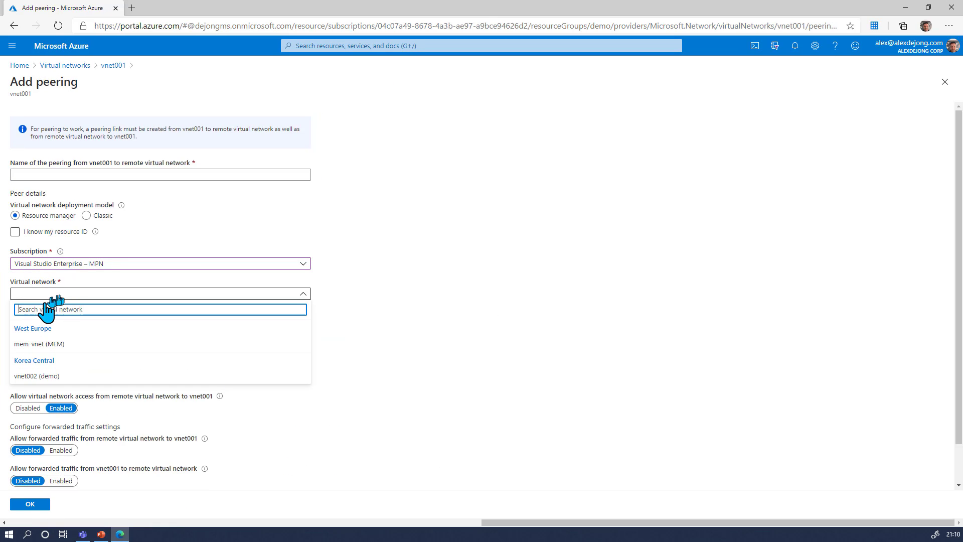
left_click(35, 377)
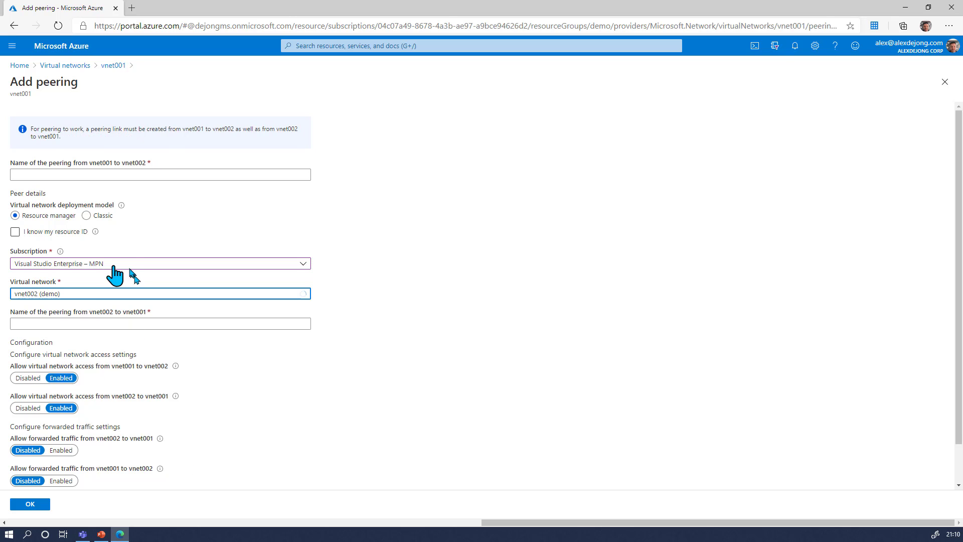
Name the peering from vnet001 to vnet002 vnet001-vnet002 and the one in the opposite direction vnet002-vnet001
left_click(74, 174)
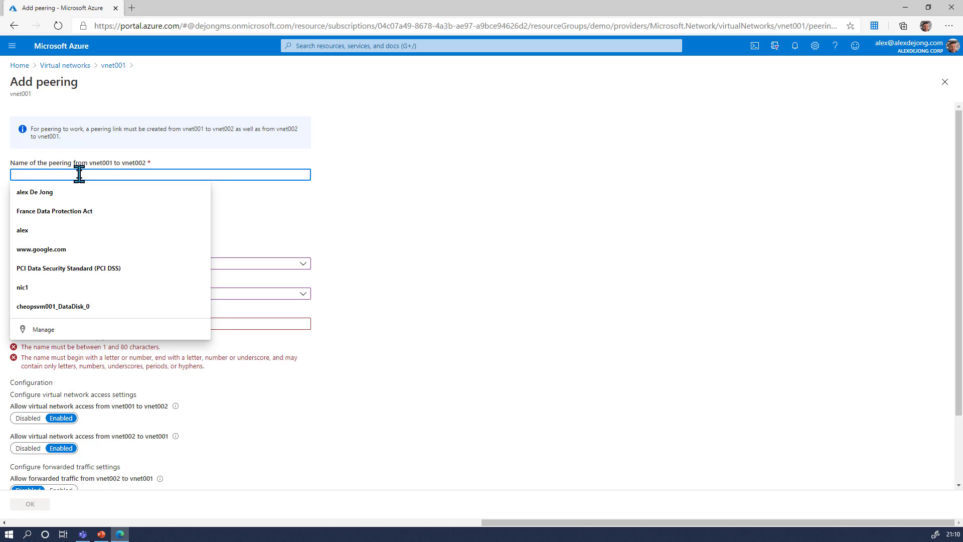
type("vnet001 - vnet002")
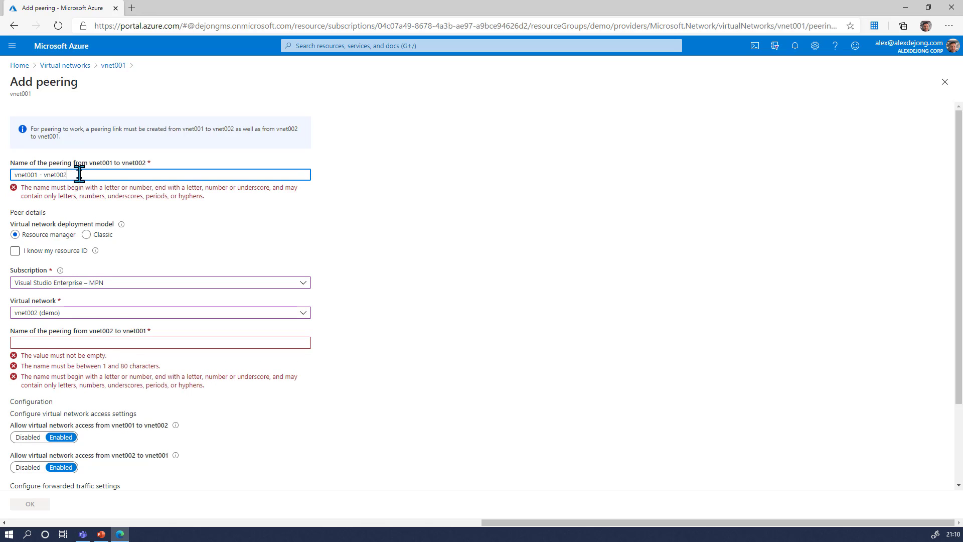
key("Tab")
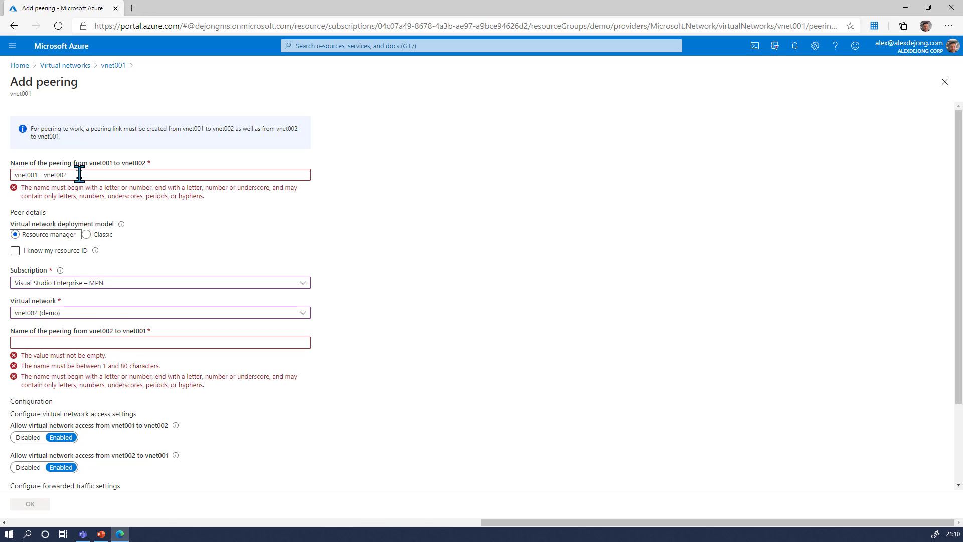
left_click(40, 176)
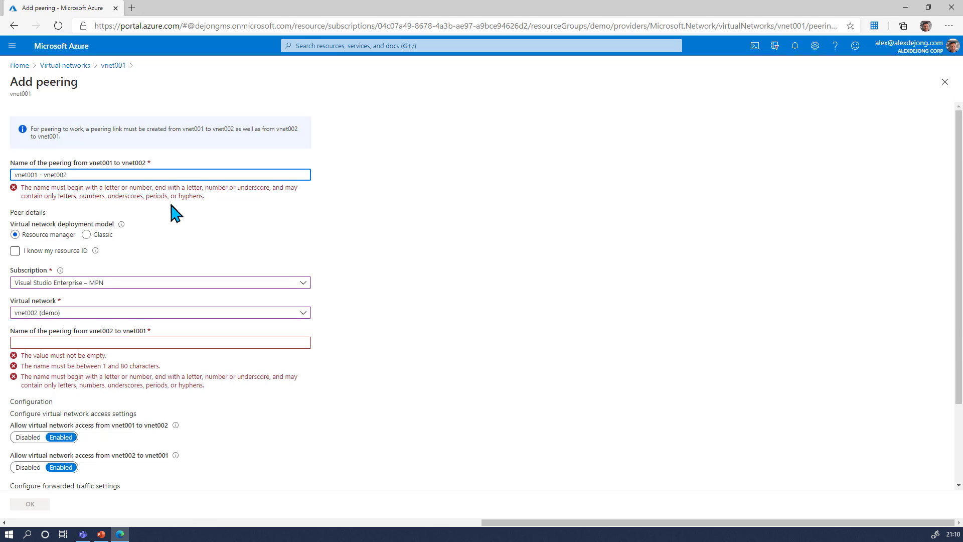
key("Tab")
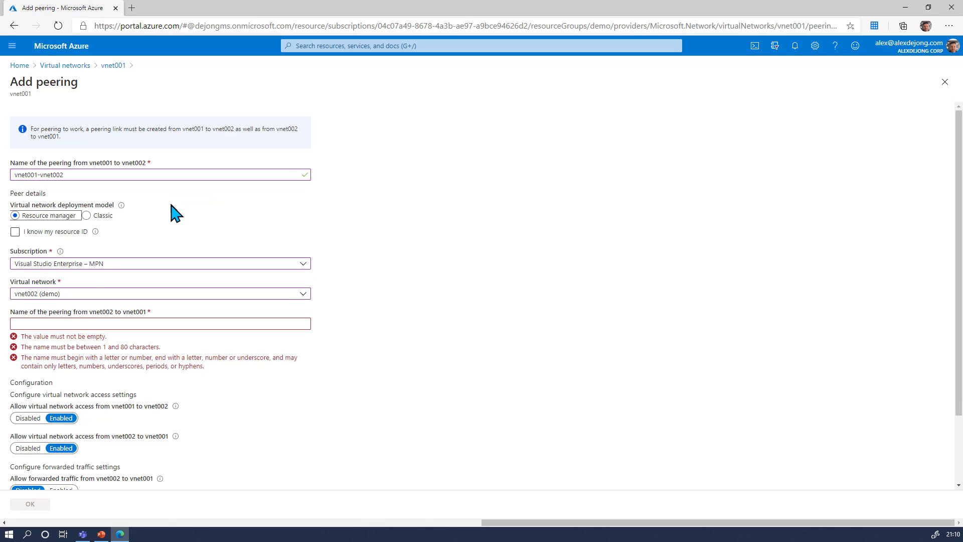
left_click(41, 323)
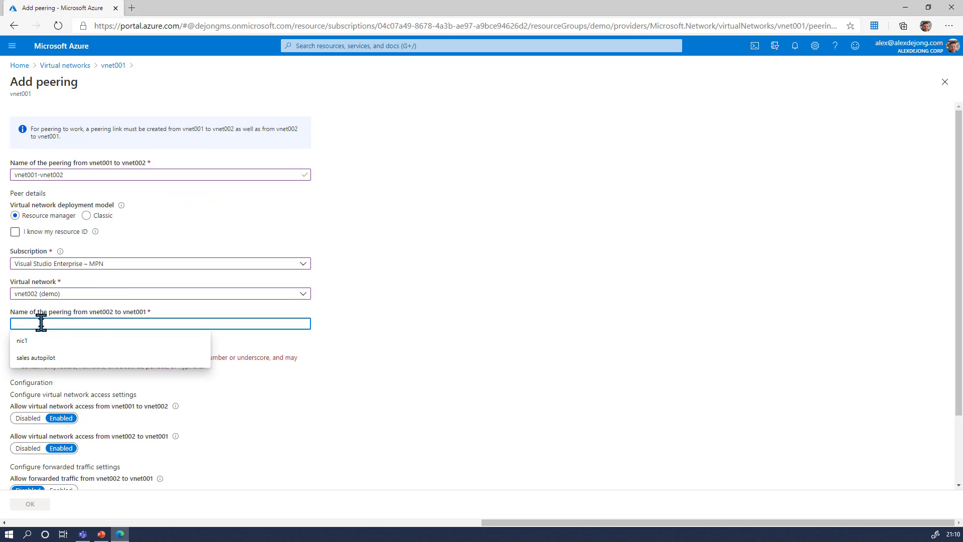
type("vnet002")
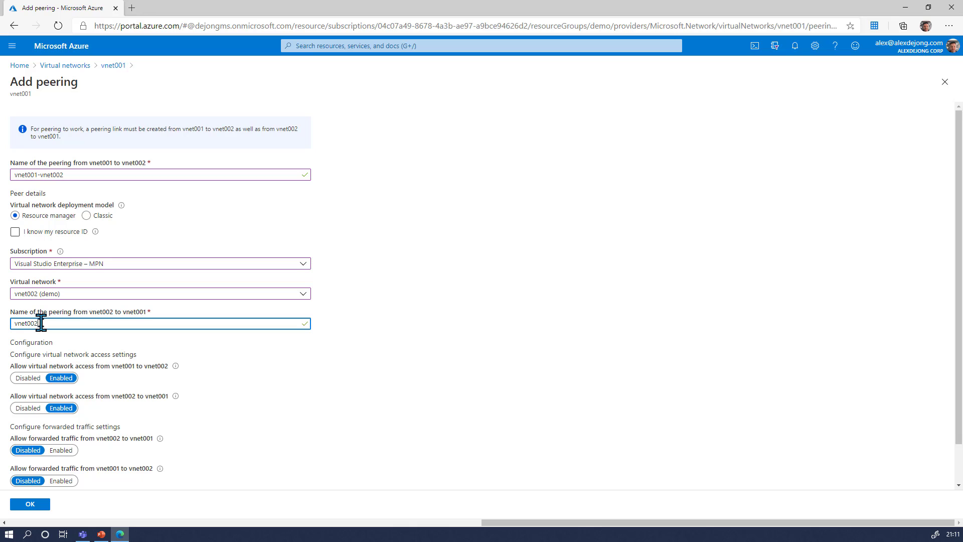
type("-net001")
Review the network access, forwarded traffic and gateway transit settings, and create the peering
left_click(211, 380)
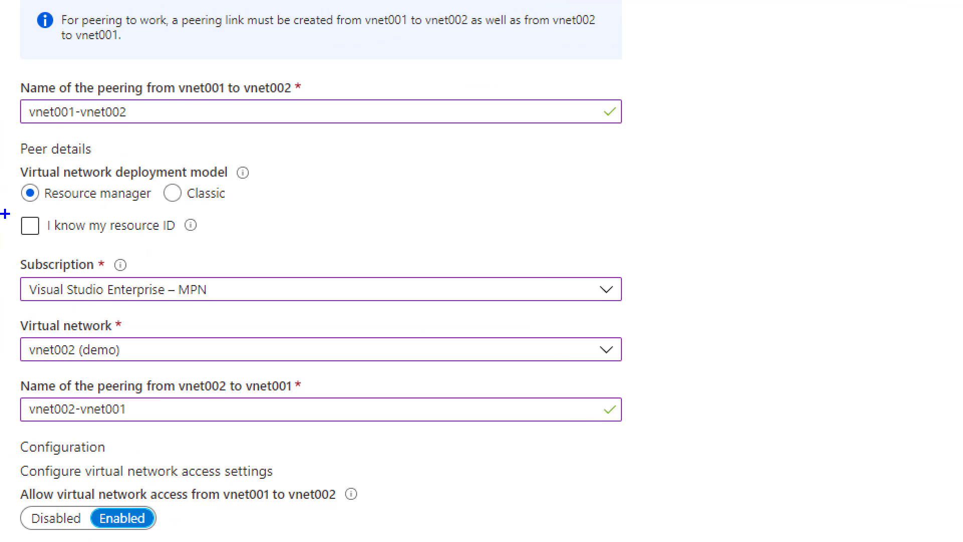
left_click_drag(8, 206, 211, 247)
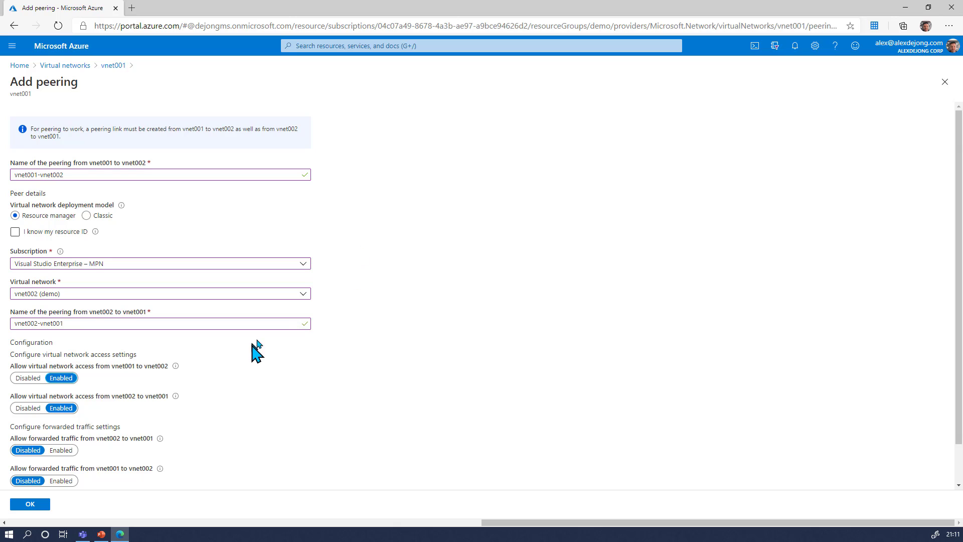
scroll(254, 348, "down", 1)
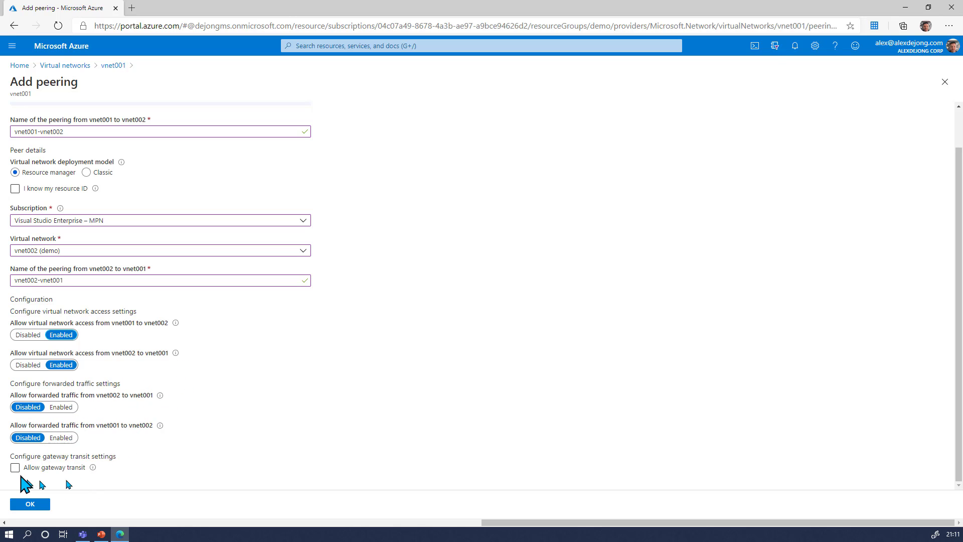
left_click(15, 468)
left_click(25, 506)
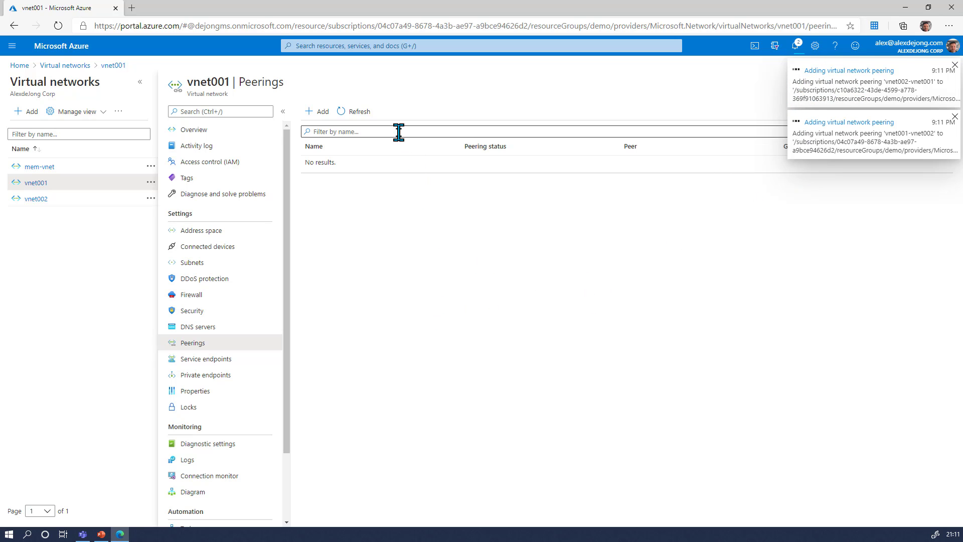
Refresh the peerings of vnet001 and examine the resource ID in its properties
left_click(359, 112)
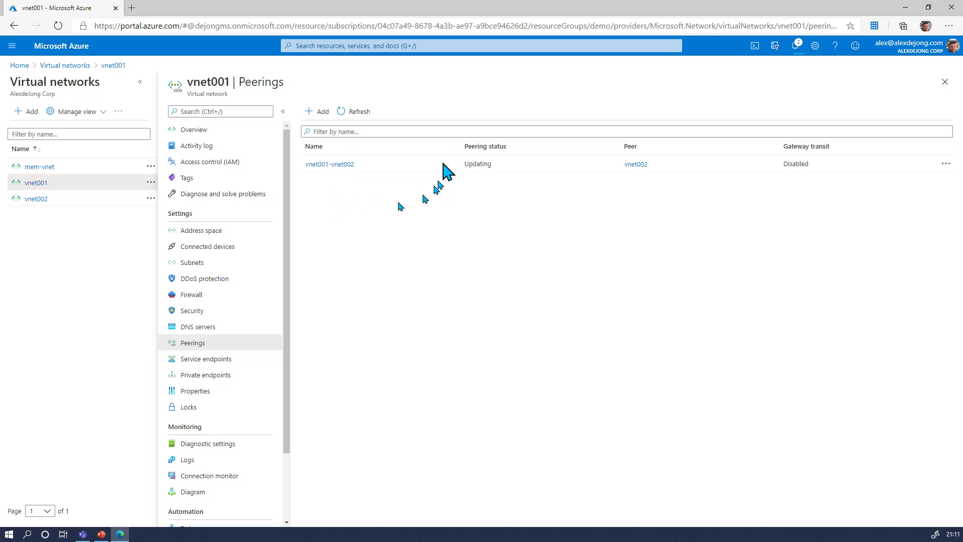
left_click(353, 112)
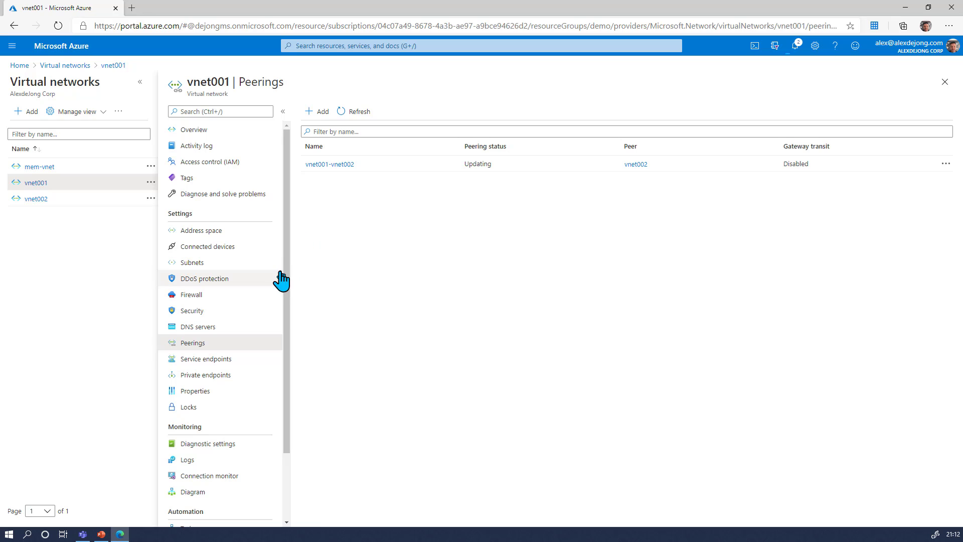
left_click(216, 392)
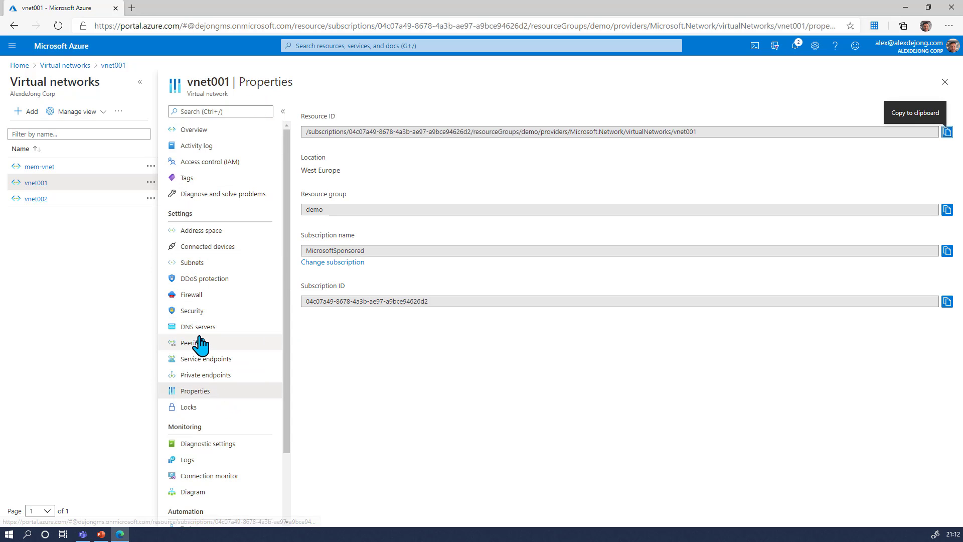
left_click_drag(709, 133, 305, 133)
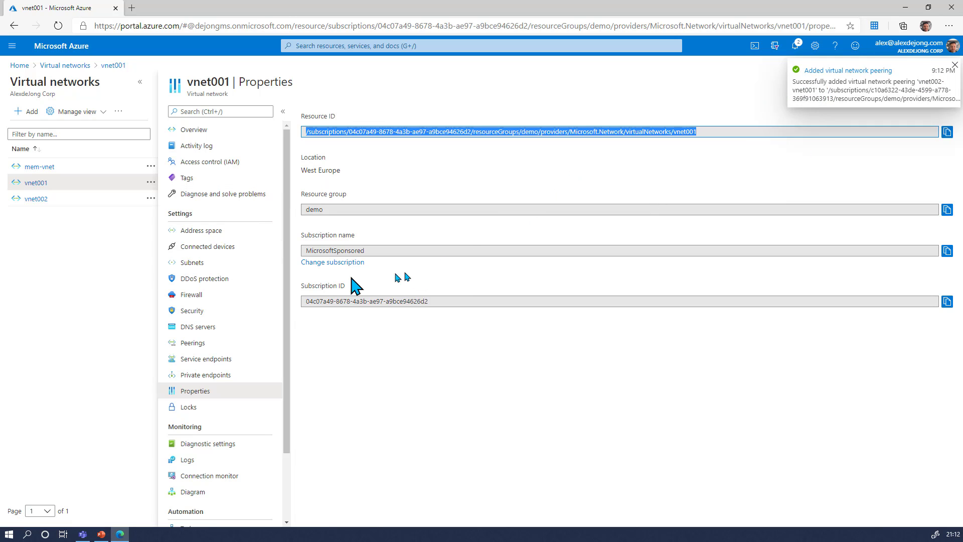
Return to the vnet001 peerings to refresh their status, and view the network's connected devices
left_click(215, 344)
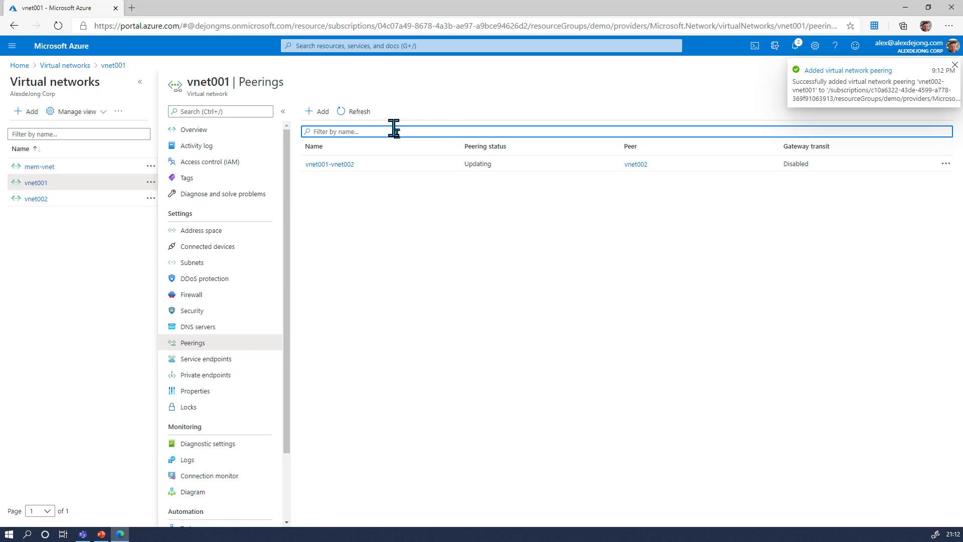
left_click(364, 112)
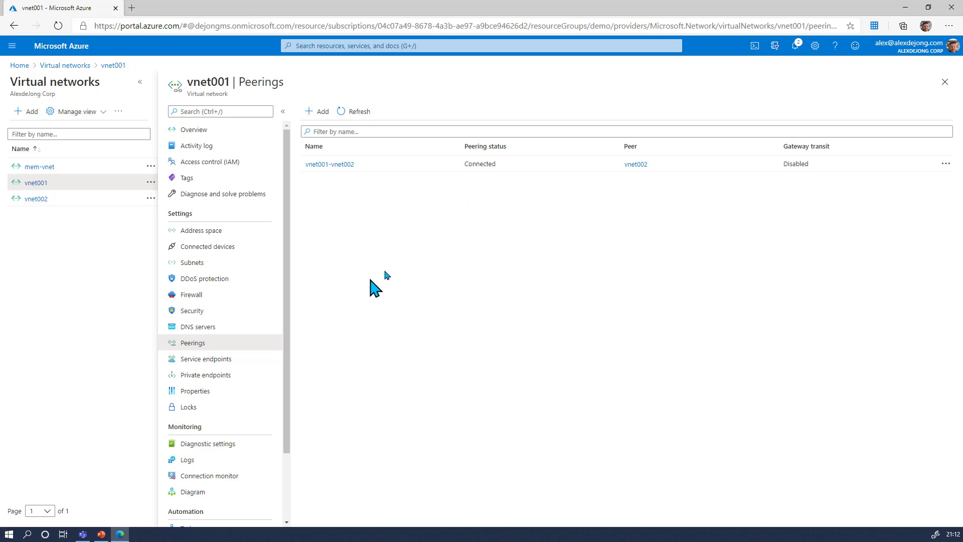
left_click(233, 246)
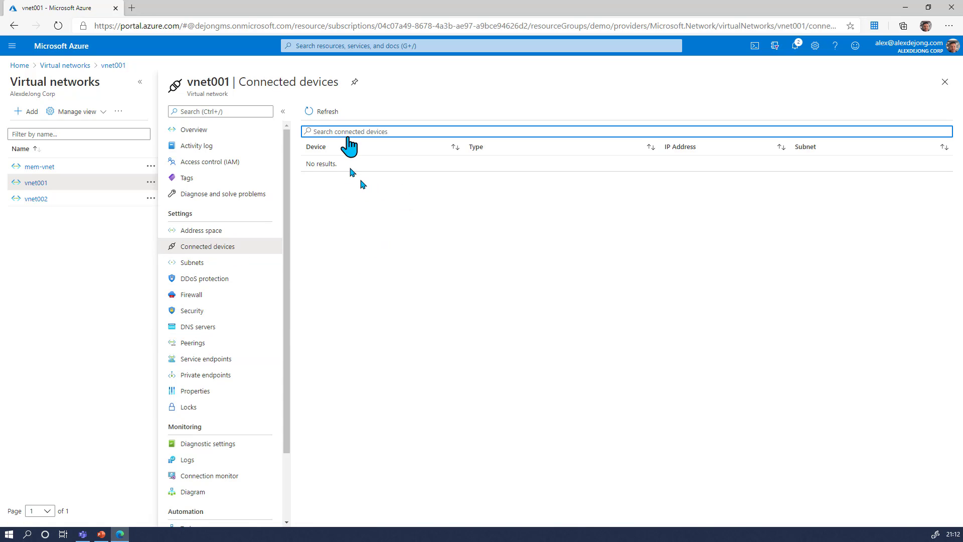
Search the portal for nic, open the network interfaces, and start creating a new one
left_click(378, 44)
type("nic")
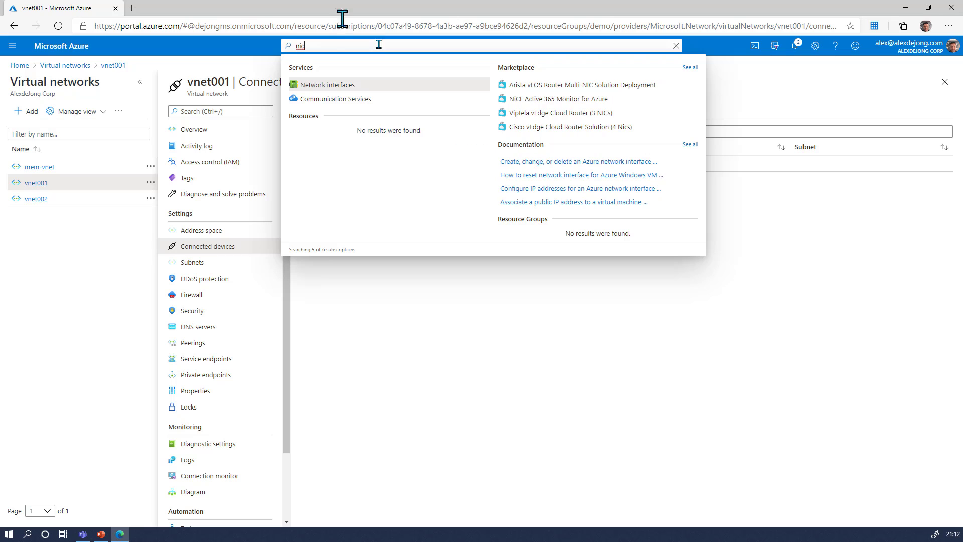
left_click(321, 84)
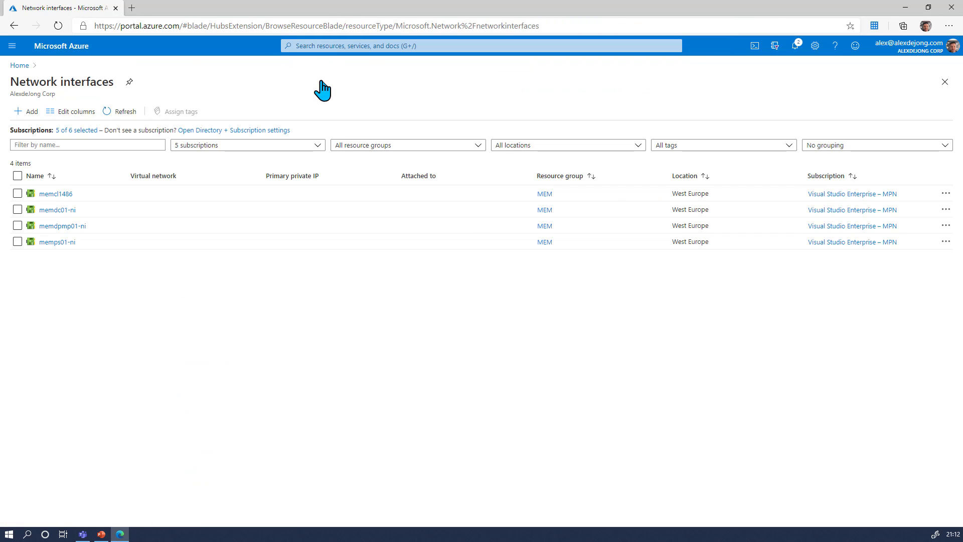
left_click(29, 111)
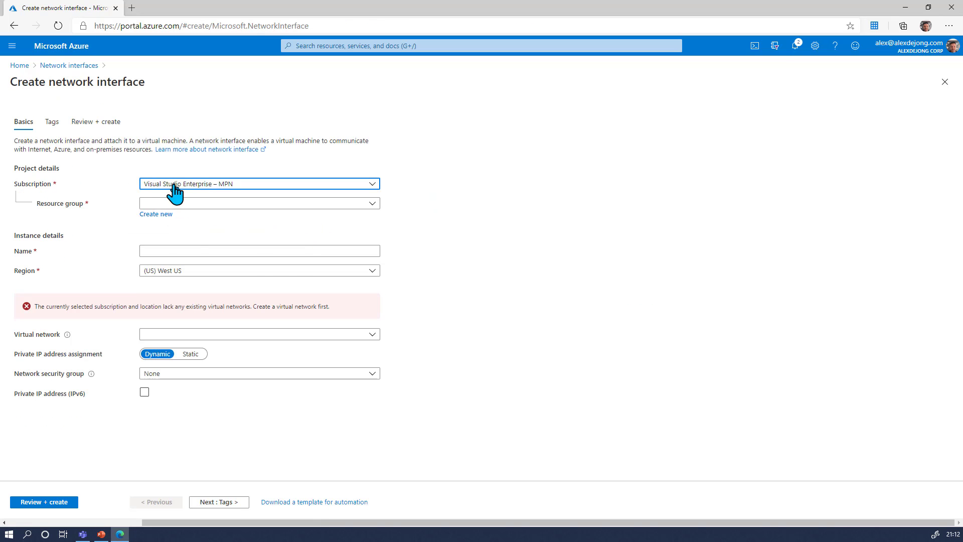
Set the network interface's subscription to MicrosoftSponsored and its resource group to demo
left_click(203, 184)
left_click(171, 234)
left_click(170, 203)
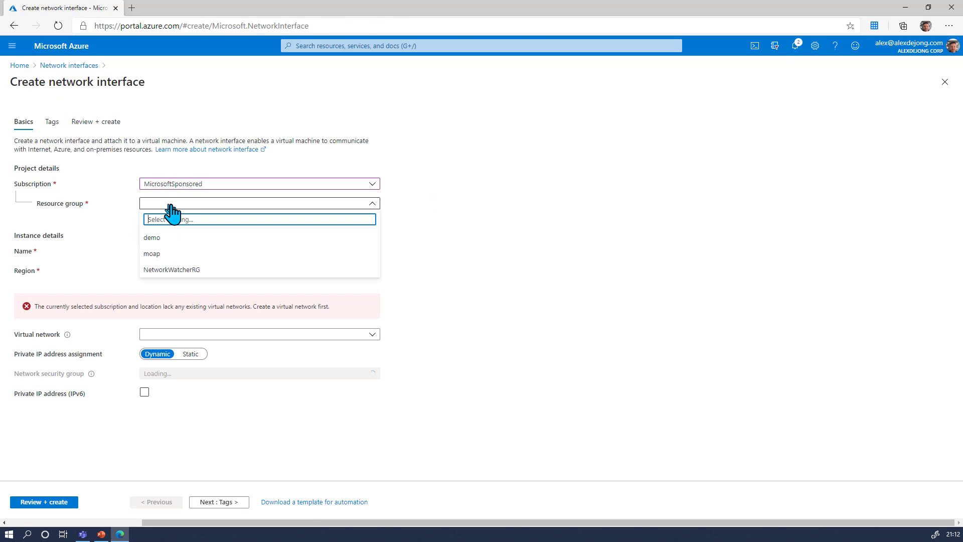
left_click(169, 237)
Name the network interface nic001 and select subnet-ADDS (172.16.0.0/24) as its subnet in vnet001
left_click(170, 251)
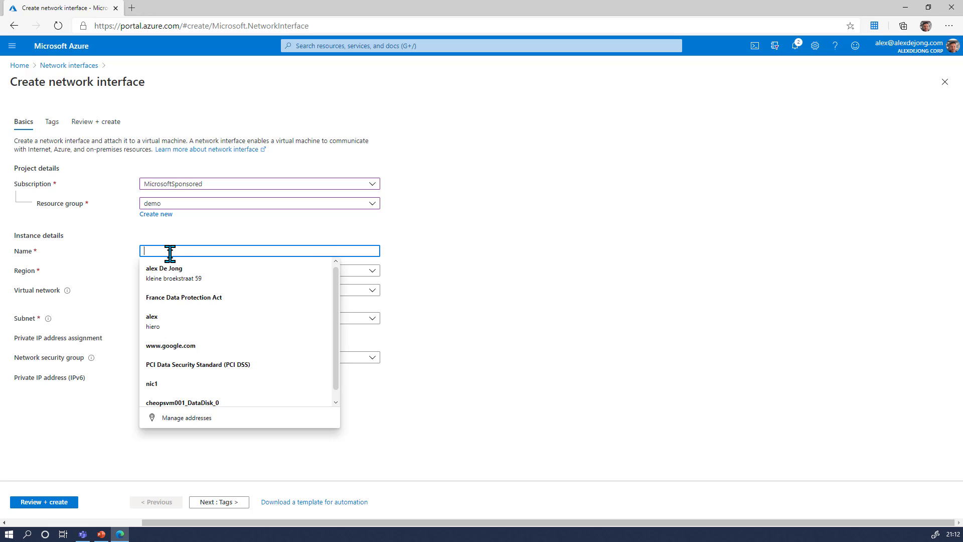
type("nic001")
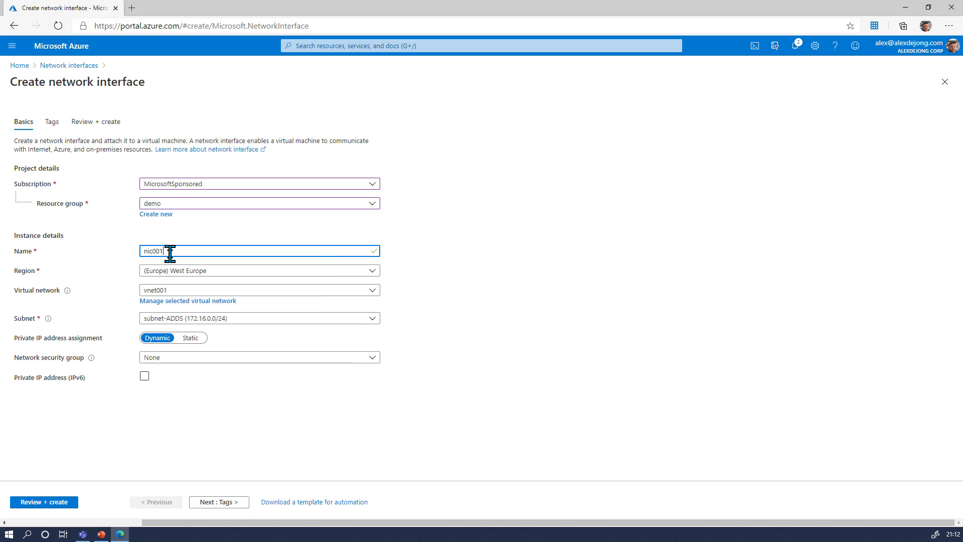
key("Tab")
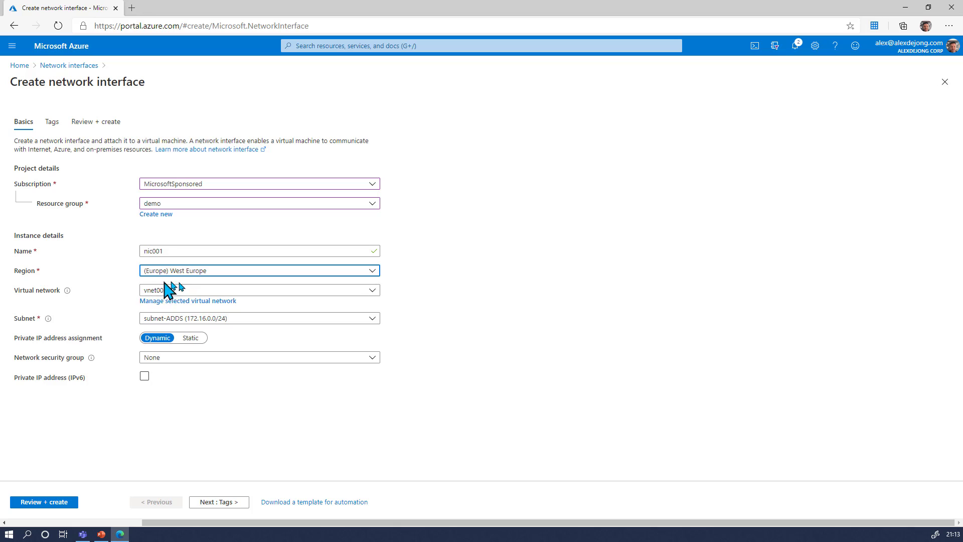
left_click(186, 320)
left_click(188, 354)
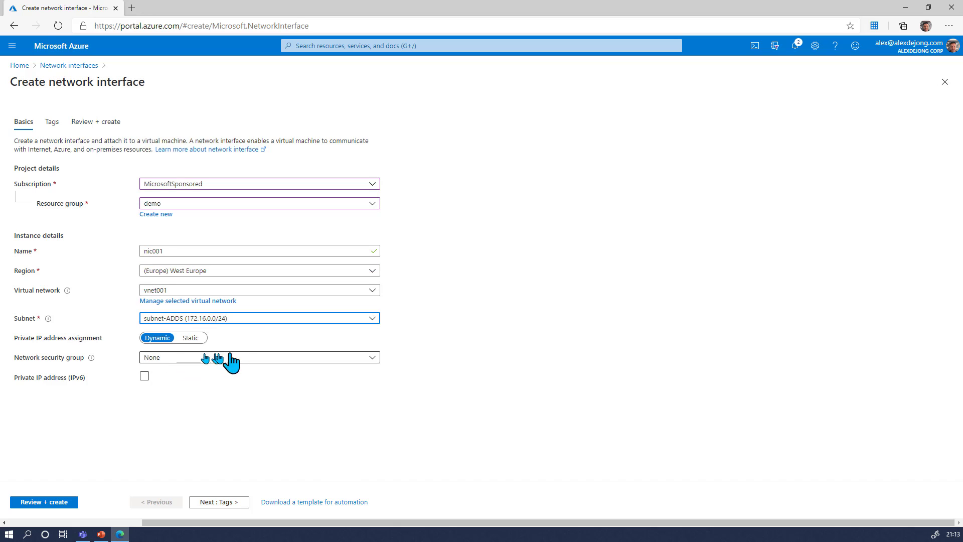
Keep subnet-ADDS and no network security group for nic001, leave its tags empty, and create the network interface
left_click(249, 319)
left_click(238, 357)
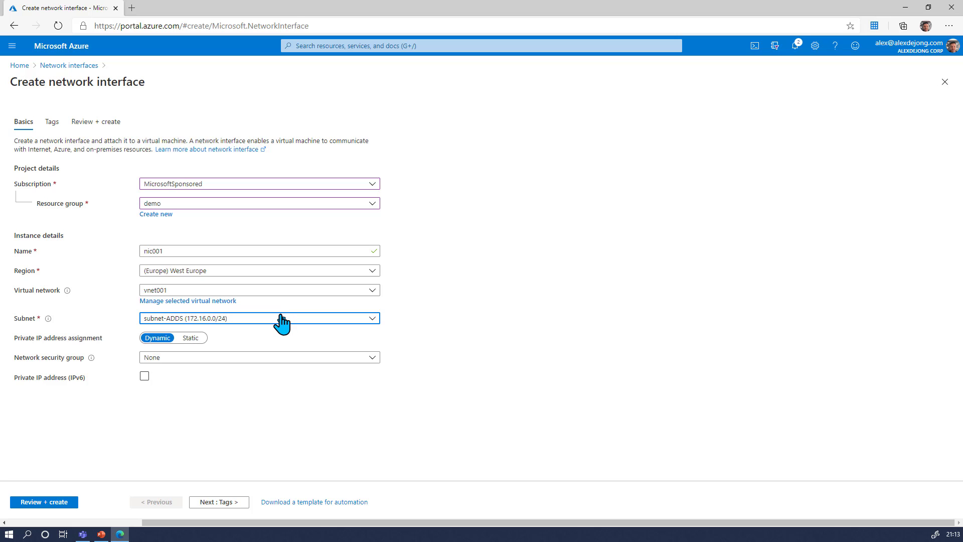
left_click(220, 502)
left_click(222, 503)
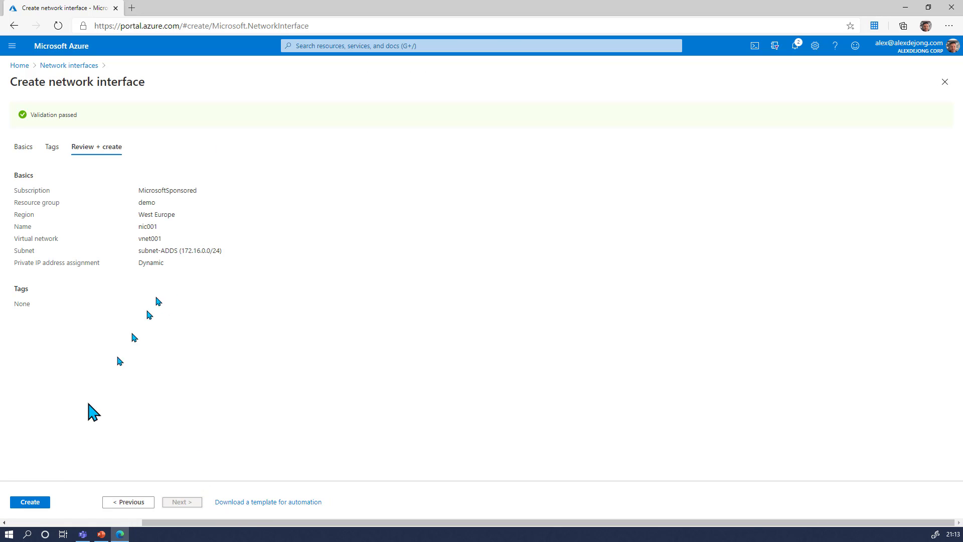
left_click(31, 501)
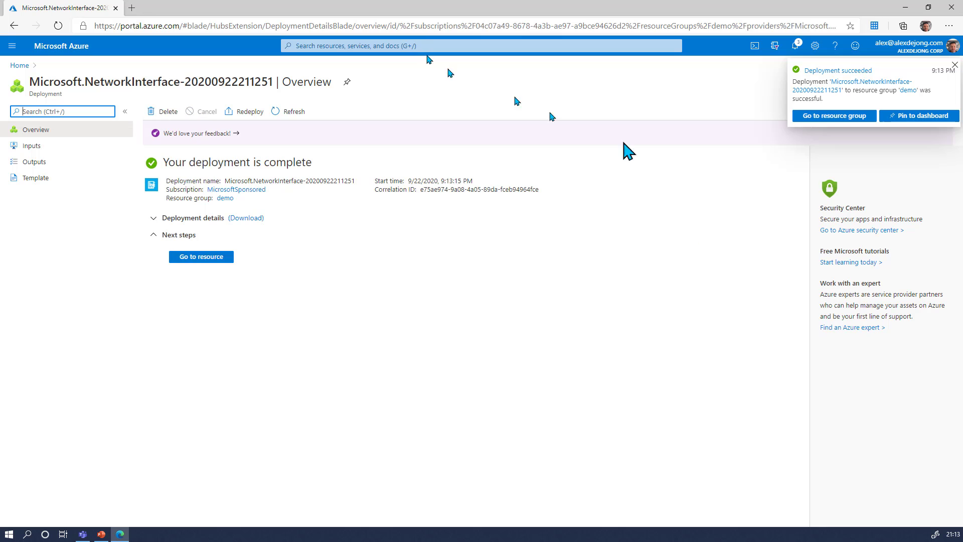
Search the portal for vnet, open the virtual networks, and view the overview of vnet001
left_click(467, 48)
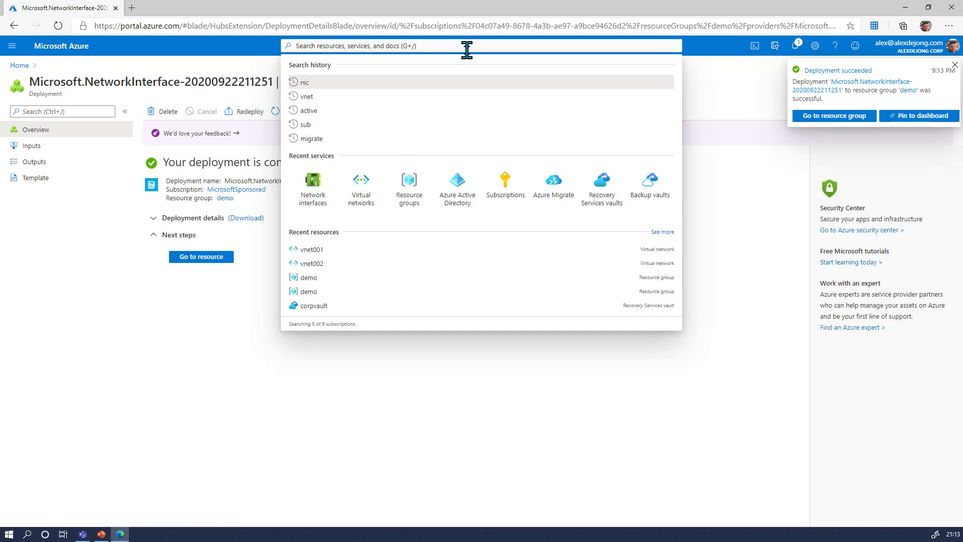
type("vnet")
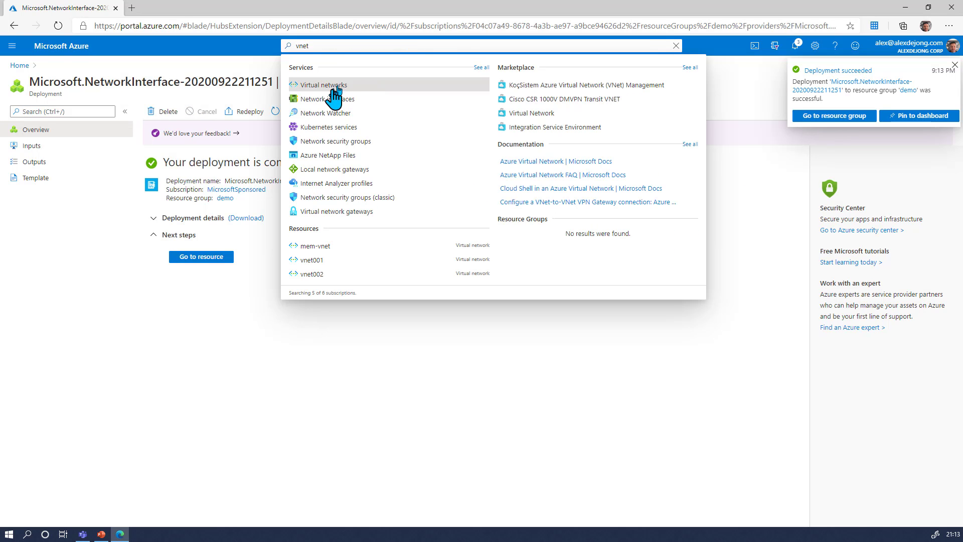
left_click(334, 90)
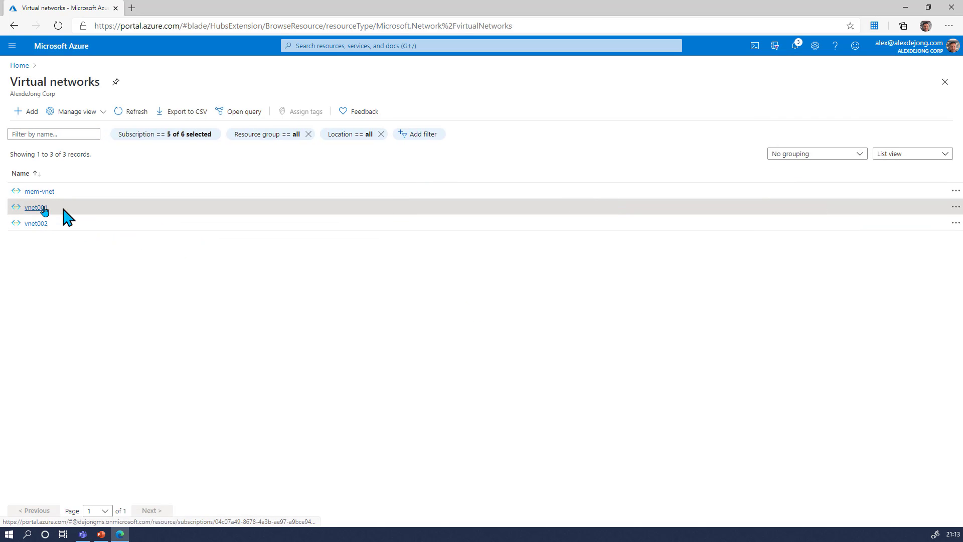
left_click(44, 208)
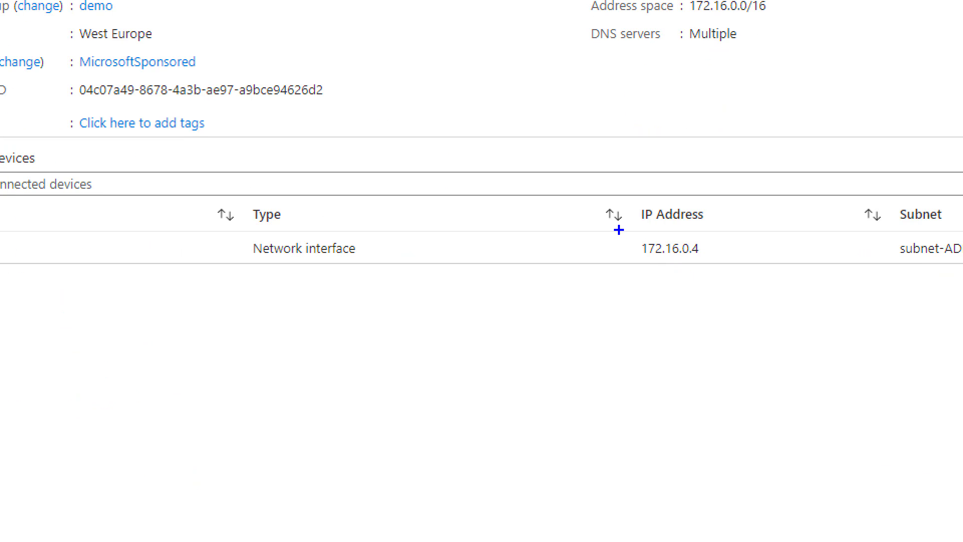
Outline the network interface's IP address among the connected devices with an on-screen annotation, and leave the annotation mode
left_click_drag(619, 230, 740, 260)
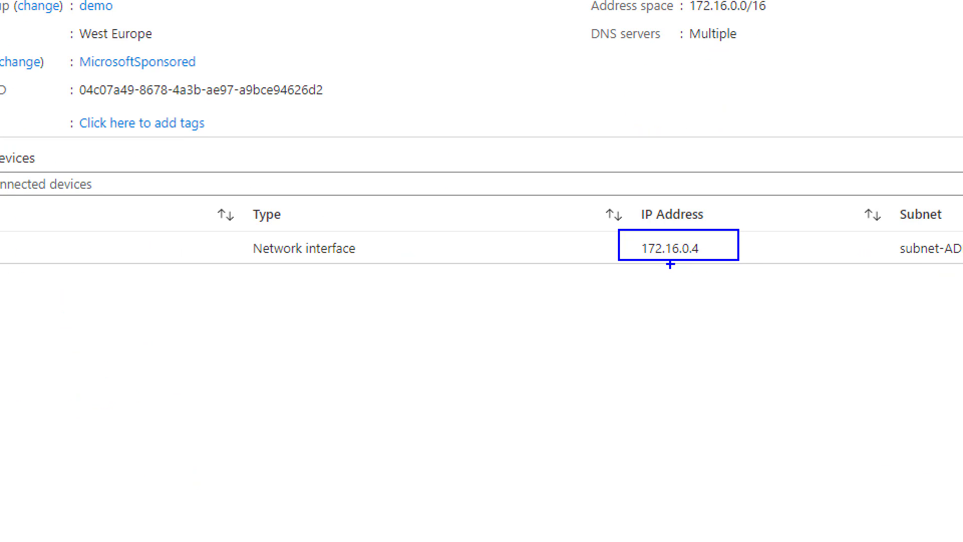
left_click_drag(658, 265, 648, 286)
key("Escape")
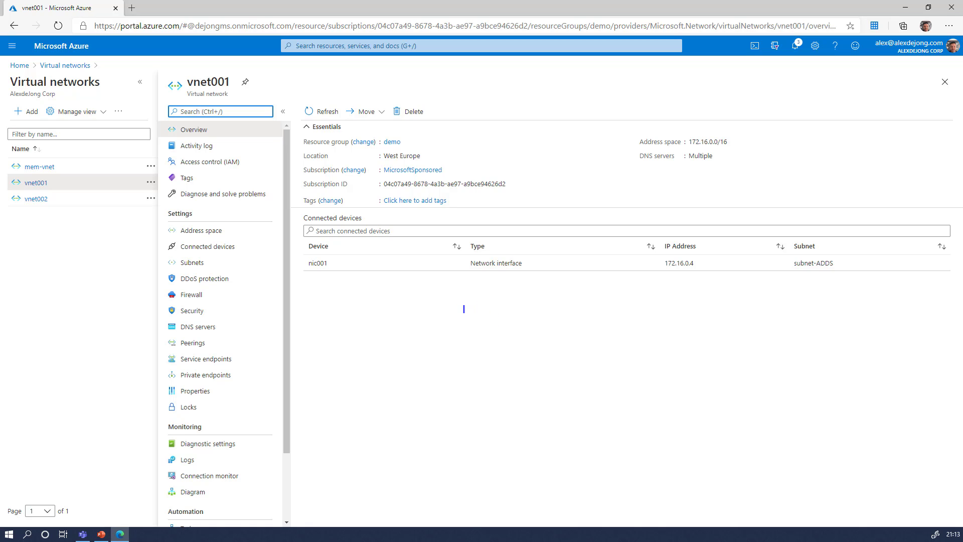
Annotate the screen with the subnet 172.16.0.0/24, branching to its first address 172.16.0.0 and last address 172.16.0.255
type("72.16.0.0/24")
key("Escape")
left_click_drag(487, 314, 515, 335)
type("72/")
key("BackSpace")
type(".16.0.0   ")
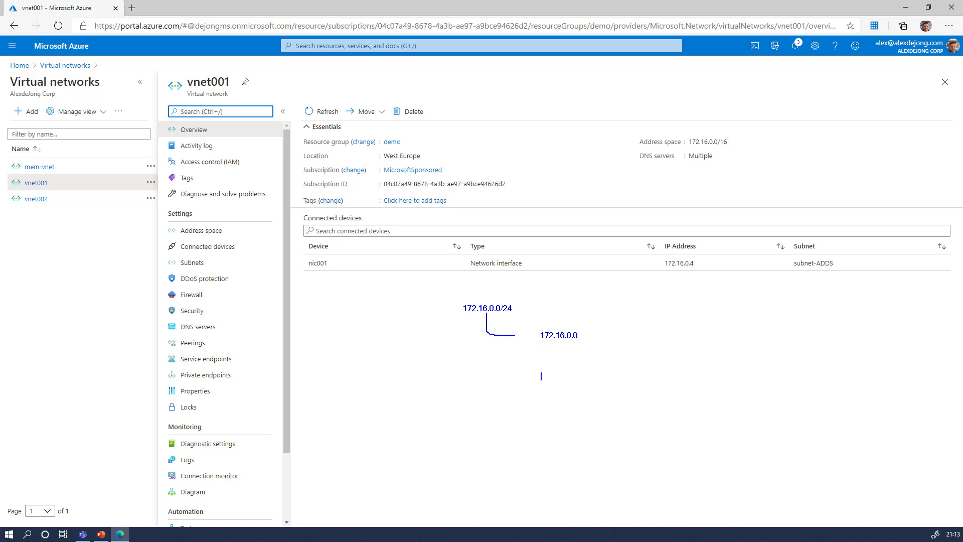
type("172.16.0.255")
Join the first and last addresses with a connector and annotate them with n-2 = 254
left_click_drag(572, 358, 573, 366)
type("-")
key("BackSpace")
type("n-2 = 254")
Cross out the 2 in the host formula in red and branch to a corrected note reading n - 5 = 251
left_click_drag(590, 350, 585, 360)
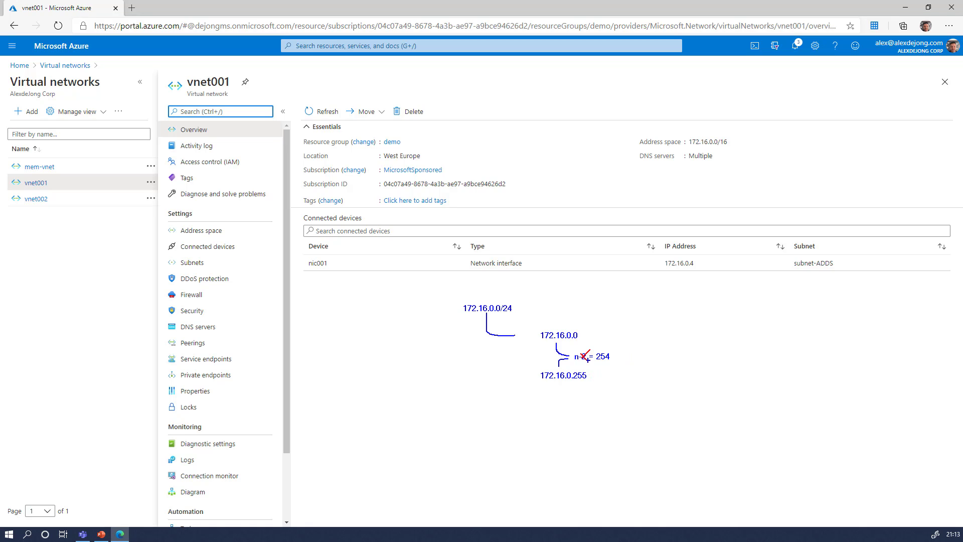
left_click_drag(588, 359, 608, 369)
mouse_move(633, 363)
left_mouse_down()
mouse_move(630, 370)
mouse_move(642, 365)
left_mouse_up()
left_click_drag(638, 368, 650, 370)
Write the annotation "reservations per subnet azure vnet" with the lines 0 = net id, 1 = default gateway, and 255 = broadcast id
type("reservations per subnet azure vnet")
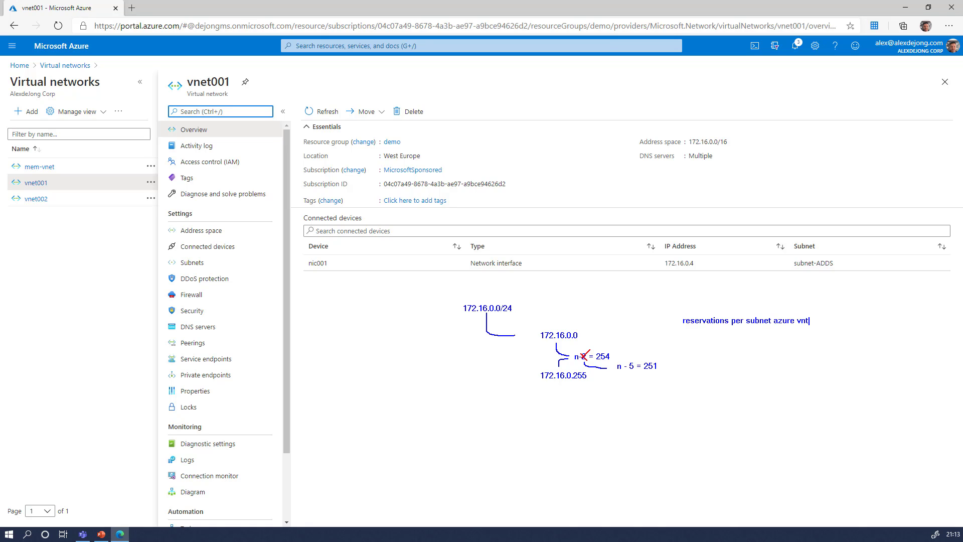
key("BackSpace")
type("et")
type("0 = ")
type("net id")
type("1 - ")
type(" default g")
type("ateway")
type("255 =")
type(" broadc")
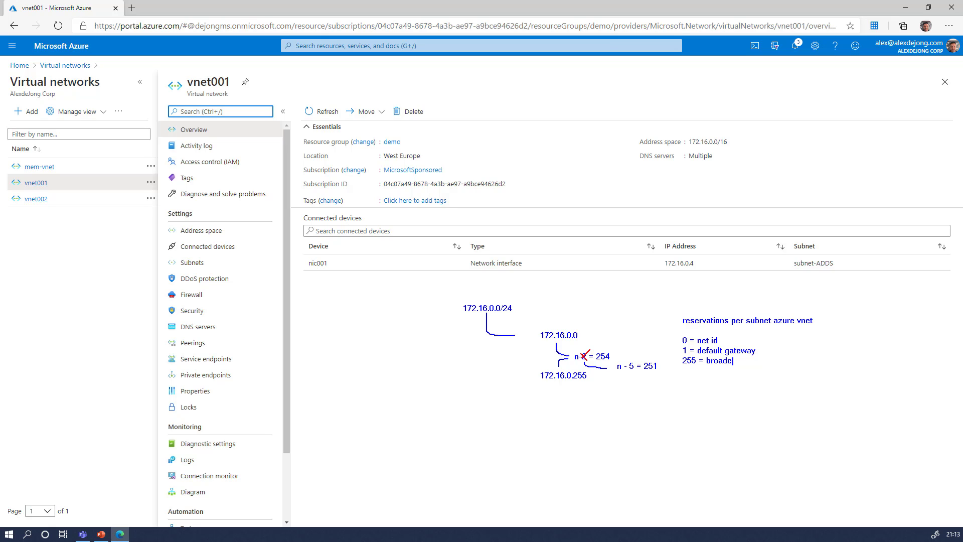
type("ast id2 =")
Add the line "2, 3 = monitoring and configuration" with a service endpoints remark to the reservations annotation, and mark it
key("BackSpace")
key("BackSpace")
key("BackSpace")
type(", 3 = monitoring and configu")
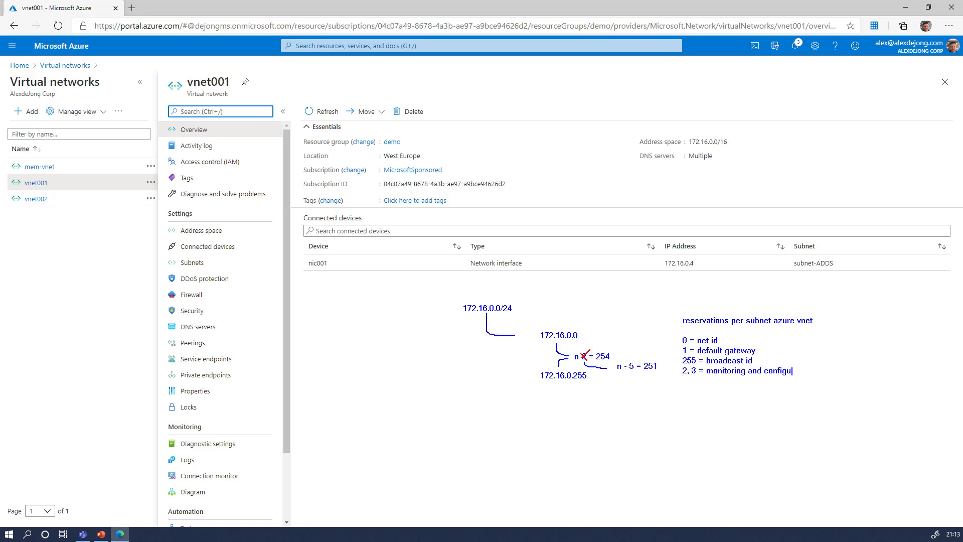
type("ration... 3 - service endpoints.")
left_click_drag(696, 366, 700, 376)
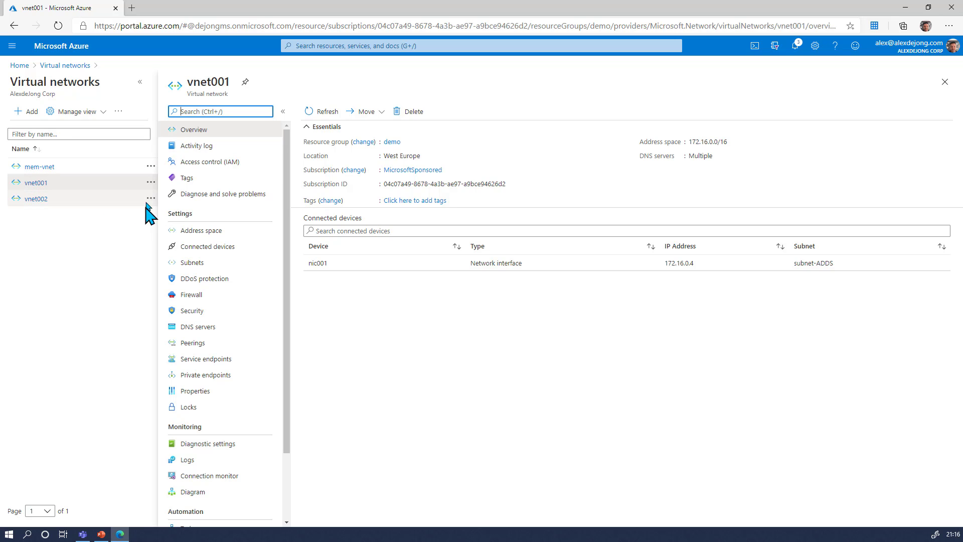
View the topology diagram of vnet001, and switch to the diagram of mem-vnet
left_click(29, 199)
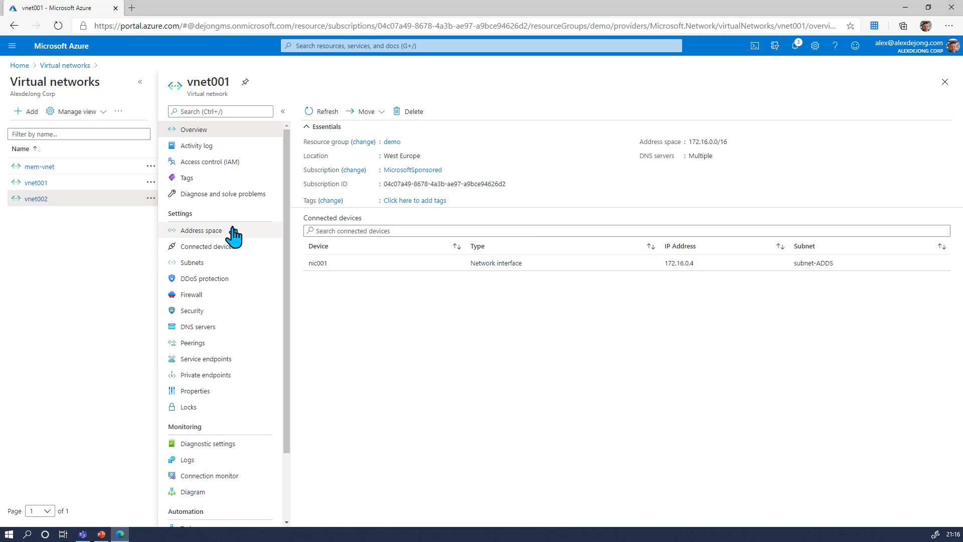
scroll(228, 276, "down", 2)
left_click(190, 431)
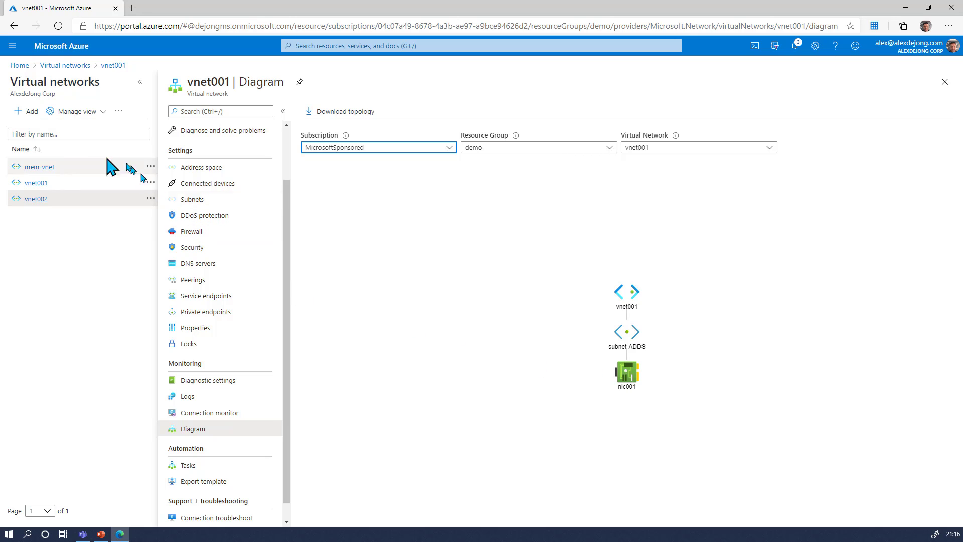
left_click(40, 167)
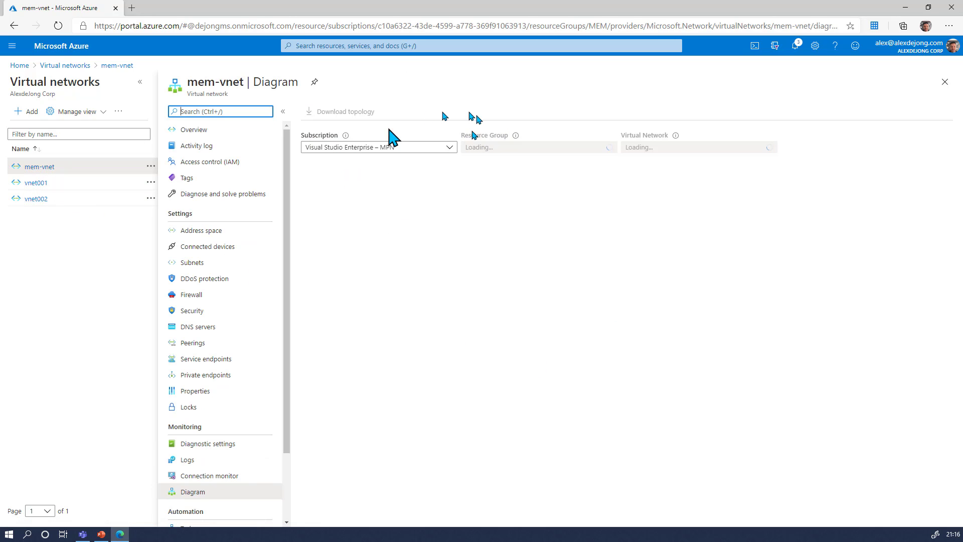